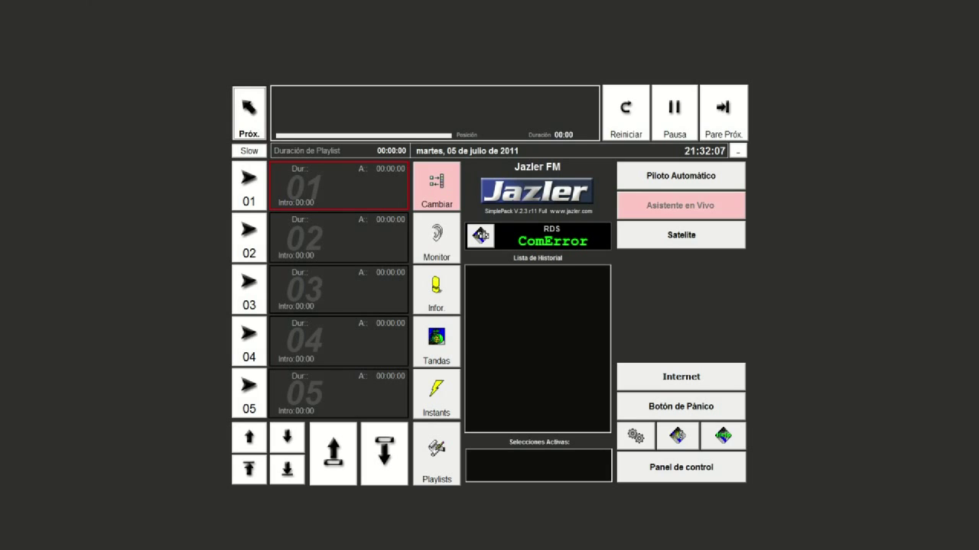
- Open the database of advertising spots (Base de datos de Avisos) through the control panel
{"action": "left_click", "coordinate": [681, 467]}
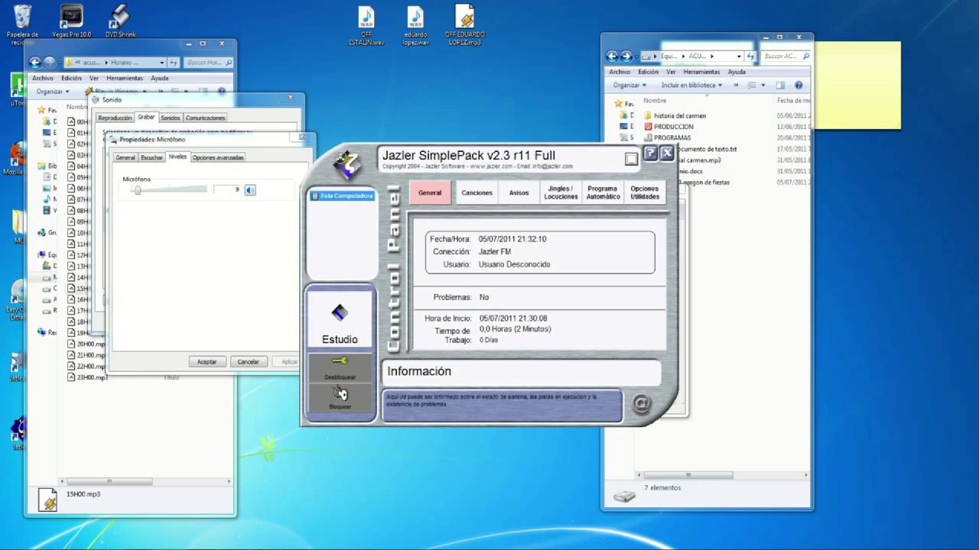
{"action": "left_click", "coordinate": [518, 193]}
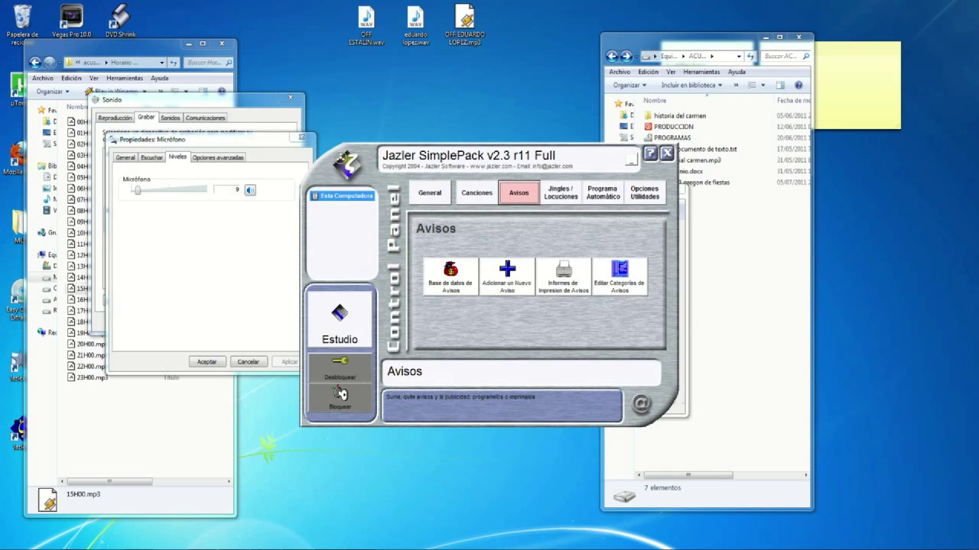
{"action": "left_click", "coordinate": [450, 277]}
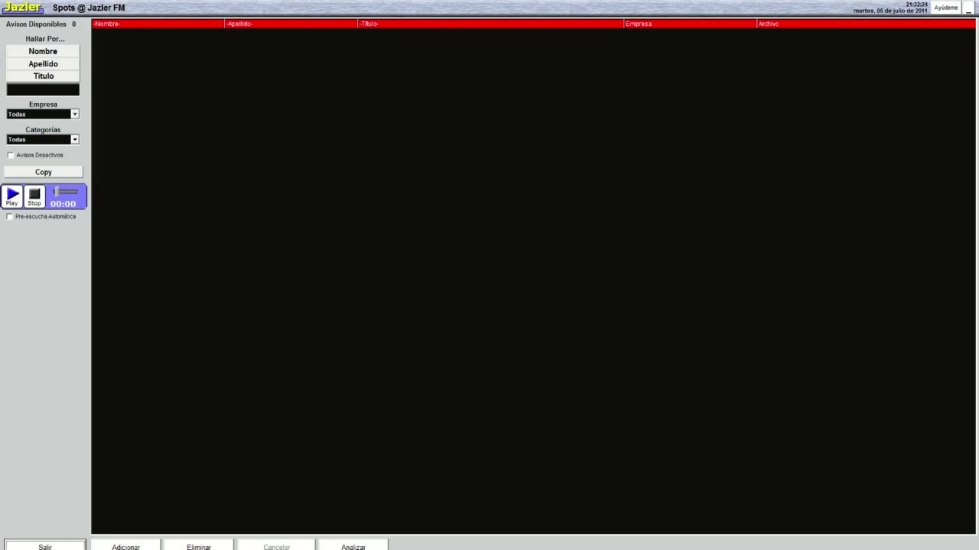
- Start a new spot, load 23H00.mp3 from the Horario HM folder under ARCHIVOS HM, and preview its audio
{"action": "left_click", "coordinate": [126, 546]}
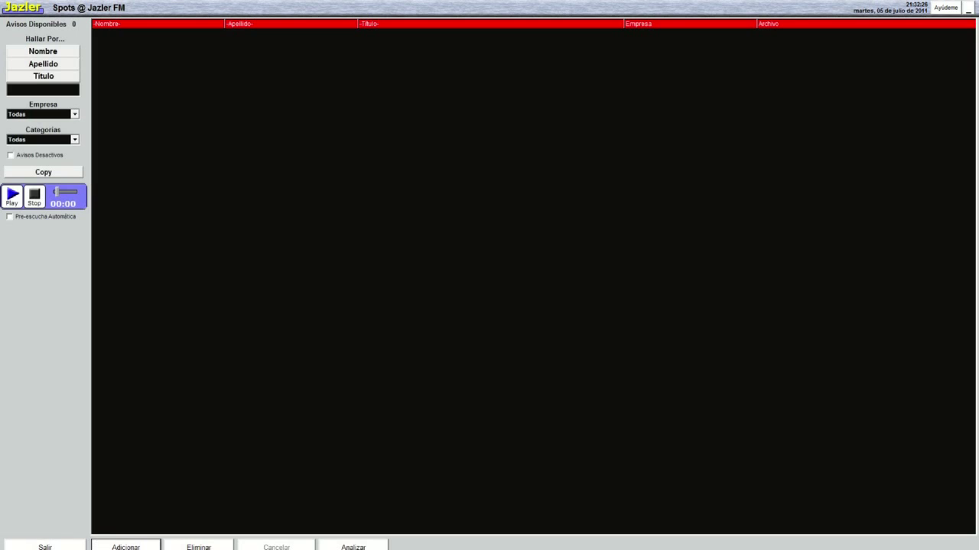
{"action": "left_click", "coordinate": [372, 97]}
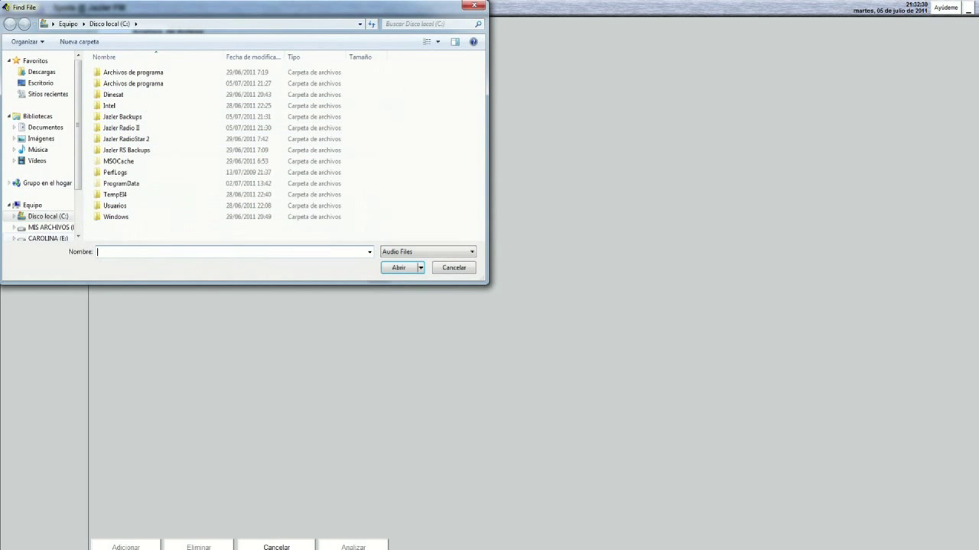
{"action": "left_click", "coordinate": [50, 227]}
{"action": "double_click", "coordinate": [124, 83]}
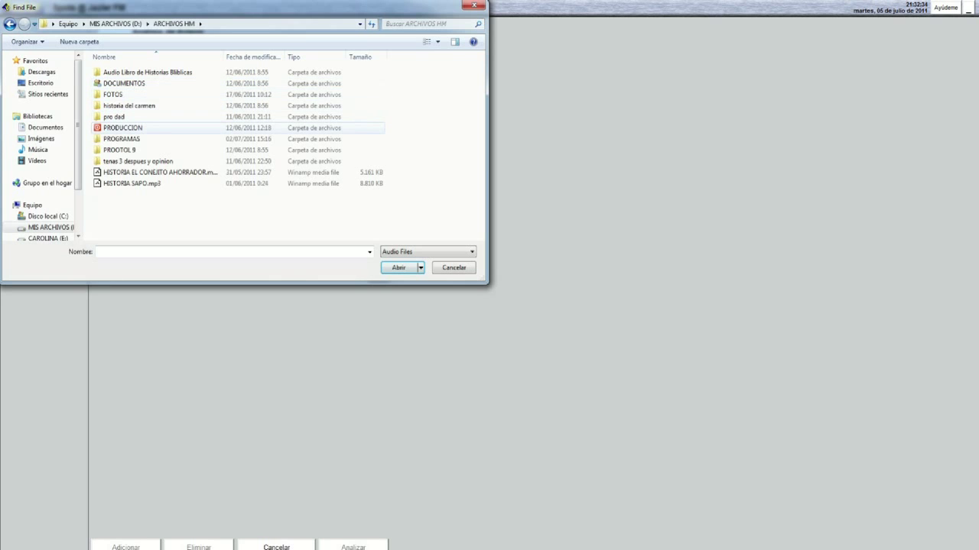
{"action": "double_click", "coordinate": [122, 128]}
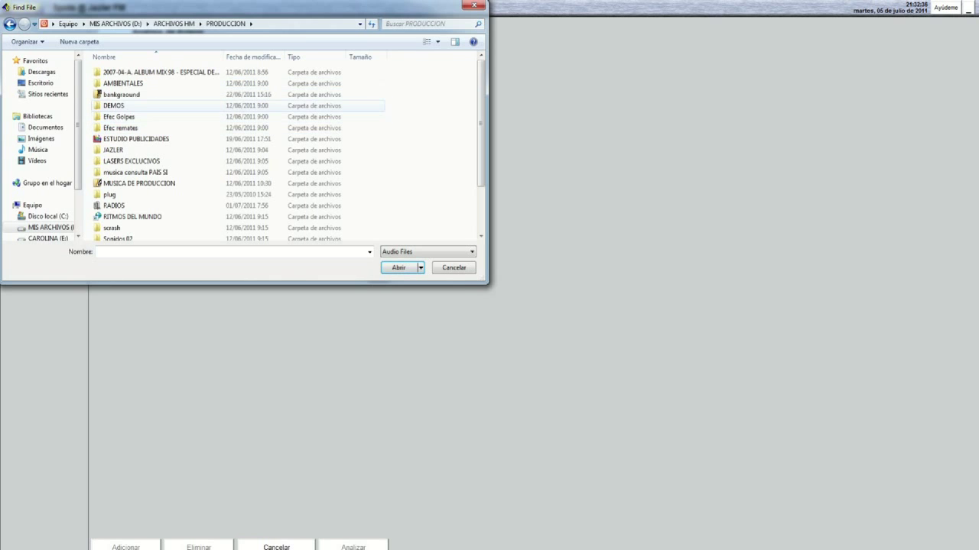
{"action": "double_click", "coordinate": [136, 139]}
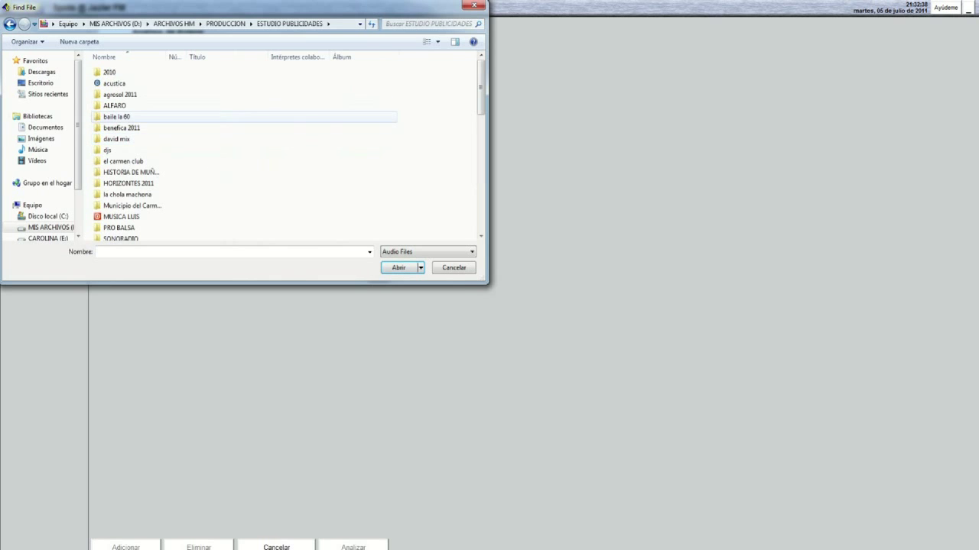
{"action": "double_click", "coordinate": [115, 83]}
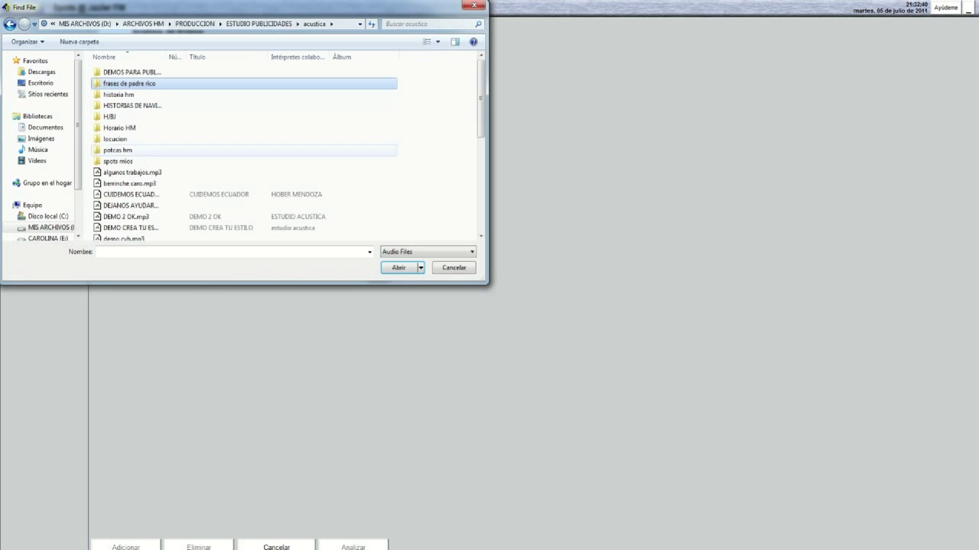
{"action": "double_click", "coordinate": [119, 128]}
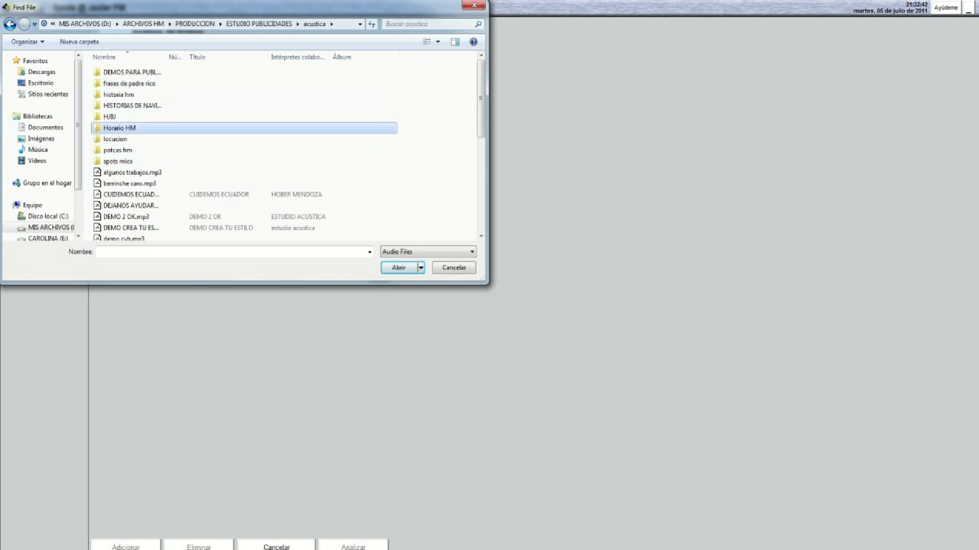
{"action": "scroll", "coordinate": [196, 189], "scroll_direction": "down", "scroll_amount": 3}
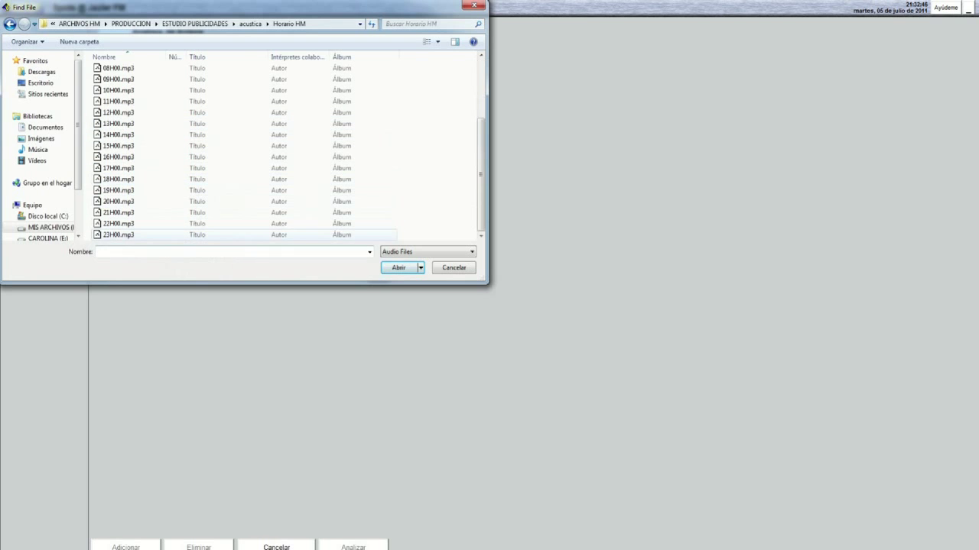
{"action": "left_click", "coordinate": [119, 235]}
{"action": "left_click", "coordinate": [399, 267]}
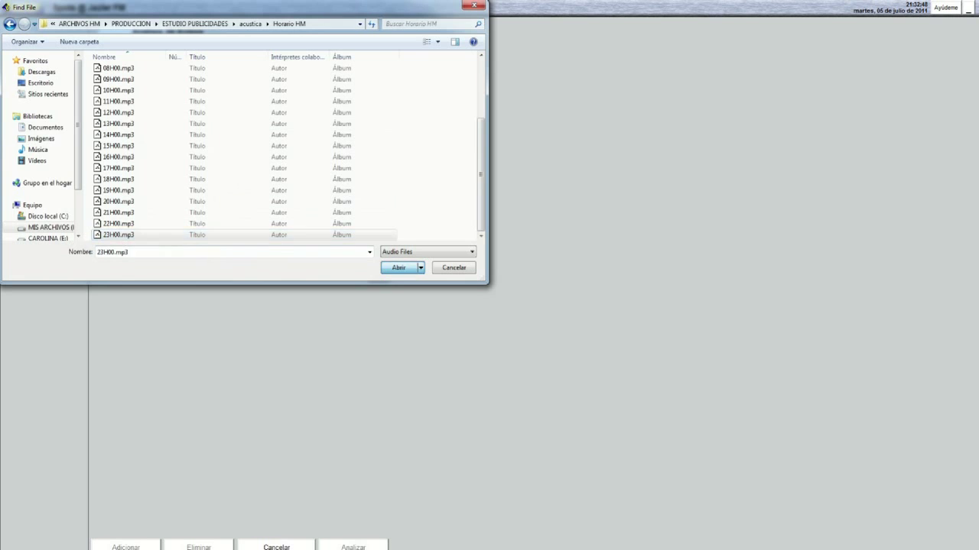
{"action": "left_click", "coordinate": [104, 238]}
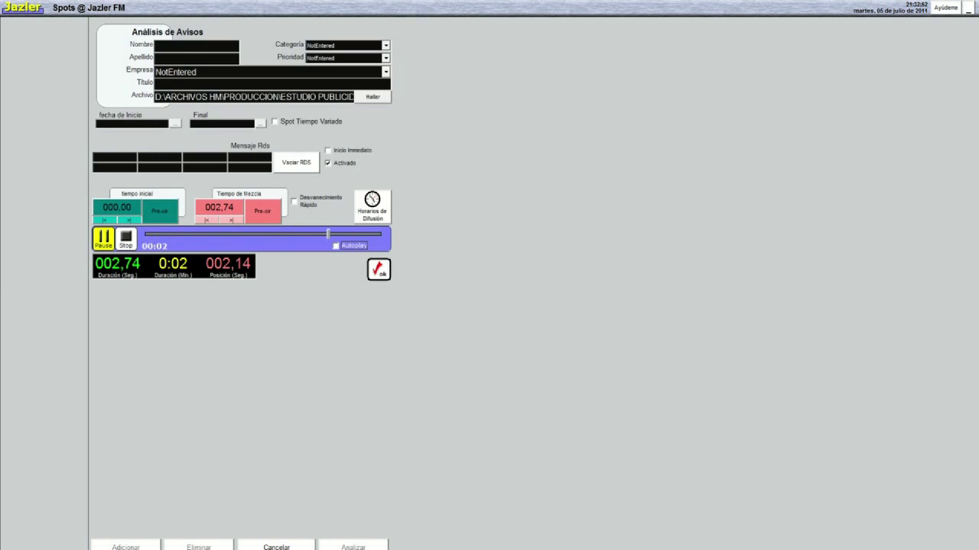
- Set the spot's start date to today, 05/07/2011, and its end date to Nunca (31/12/2100)
{"action": "left_click", "coordinate": [175, 123]}
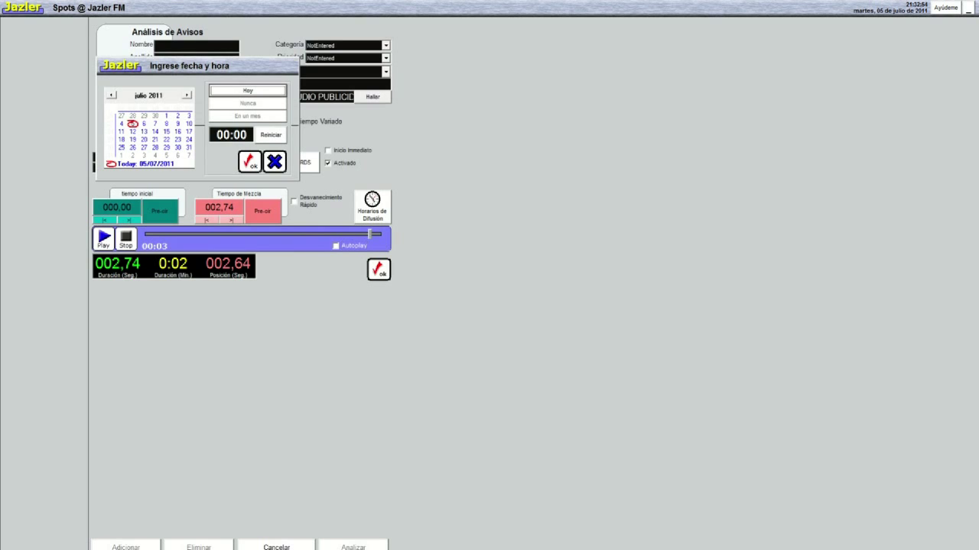
{"action": "left_click", "coordinate": [248, 91]}
{"action": "left_click", "coordinate": [249, 162]}
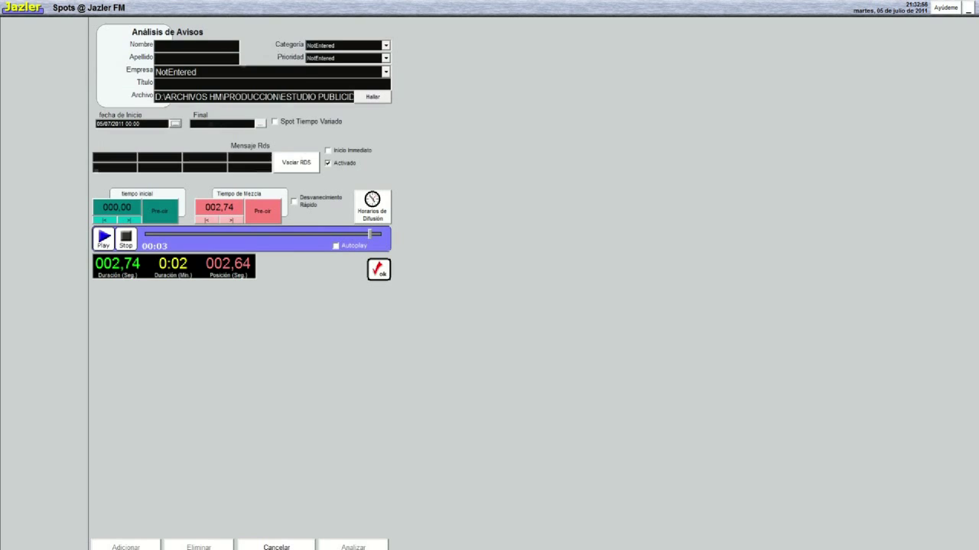
{"action": "left_click", "coordinate": [260, 123]}
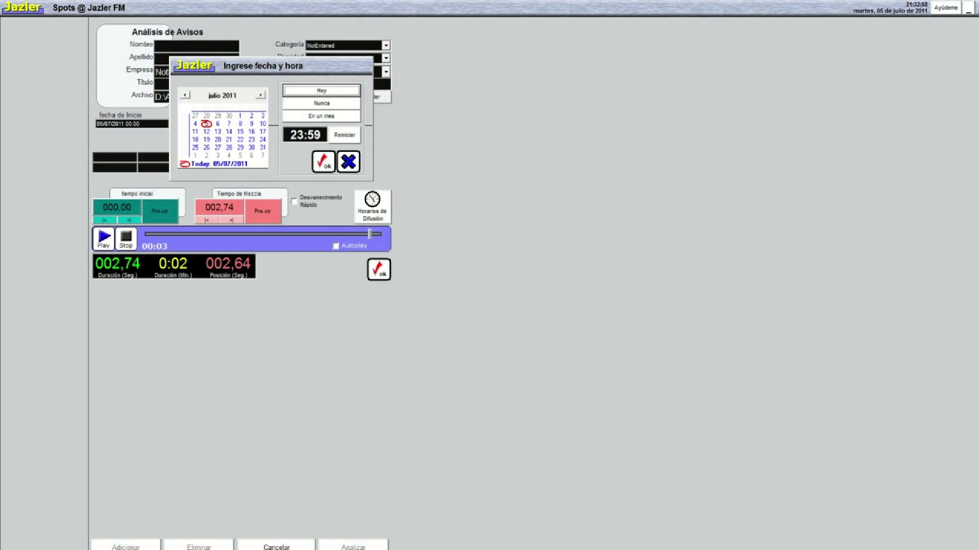
{"action": "left_click", "coordinate": [321, 103]}
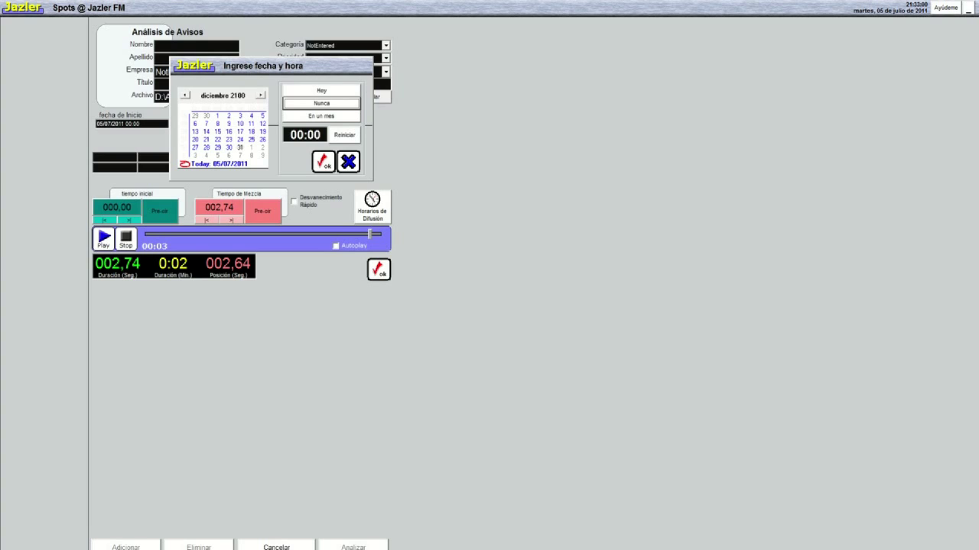
{"action": "left_click", "coordinate": [324, 162]}
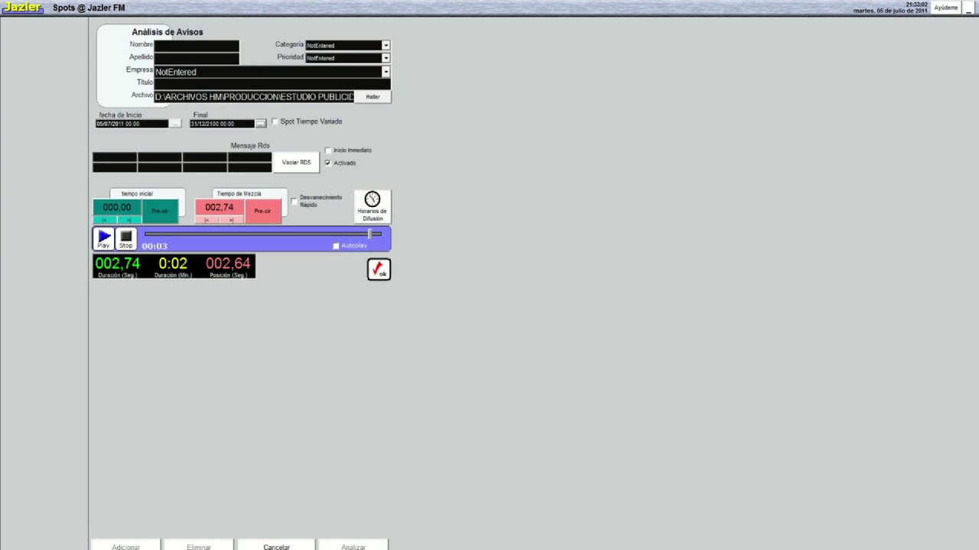
- Copy the file name 23H00 from the spot's file path into its title
{"action": "left_click", "coordinate": [372, 207]}
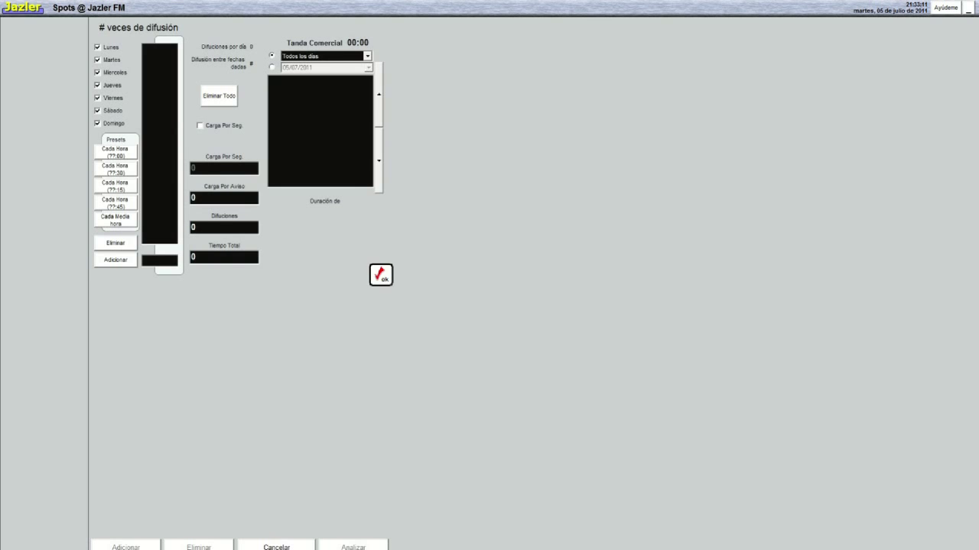
{"action": "left_click", "coordinate": [381, 275]}
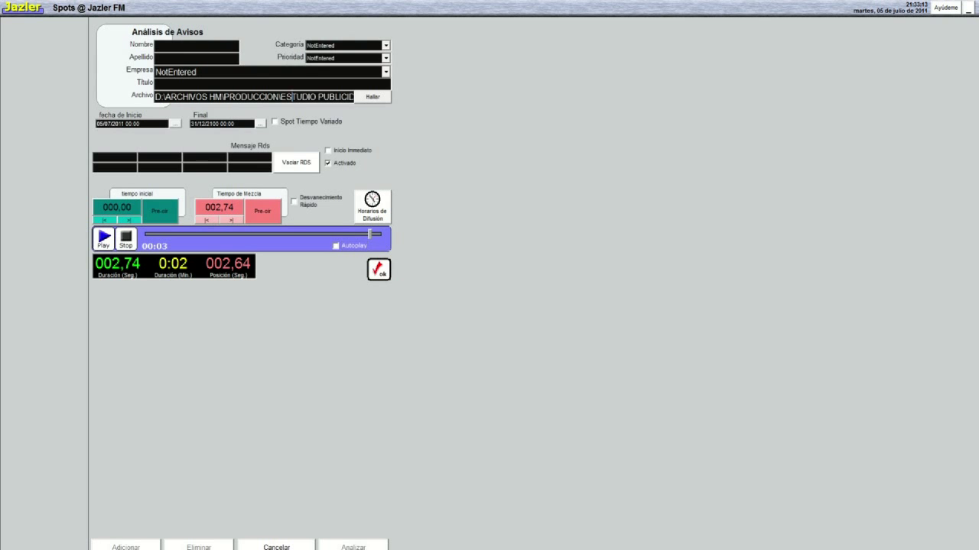
{"action": "key", "text": "Tab"}
{"action": "key", "text": "End"}
{"action": "key", "text": "Left"}
{"action": "key", "text": "Left"}
{"action": "key", "text": "Left"}
{"action": "key", "text": "Left"}
{"action": "key", "text": "shift+Left"}
{"action": "key", "text": "shift+Left"}
{"action": "key", "text": "shift+Left"}
{"action": "key", "text": "shift+Left"}
{"action": "key", "text": "shift+Left"}
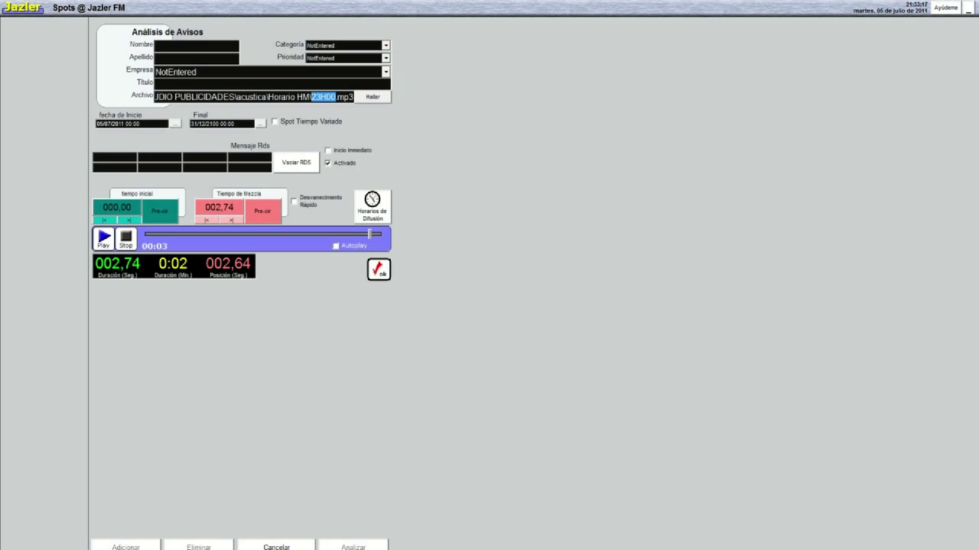
{"action": "key", "text": "ctrl+c"}
{"action": "key", "text": "shift+Tab"}
{"action": "key", "text": "ctrl+v"}
- Schedule the 23H00 spot for broadcast at 23:00 on every day of the week
{"action": "left_click", "coordinate": [372, 207]}
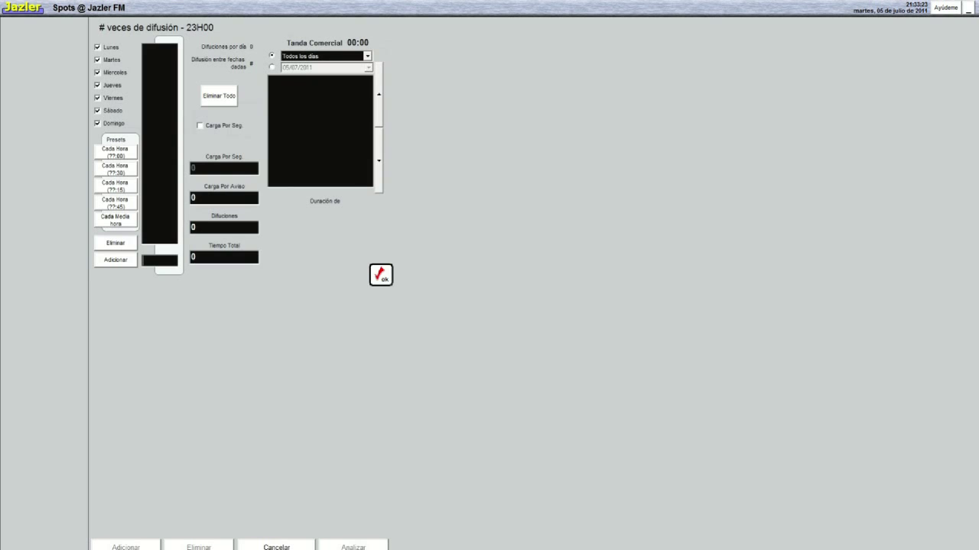
{"action": "type", "text": "23:00"}
{"action": "key", "text": "Return"}
{"action": "key", "text": "Return"}
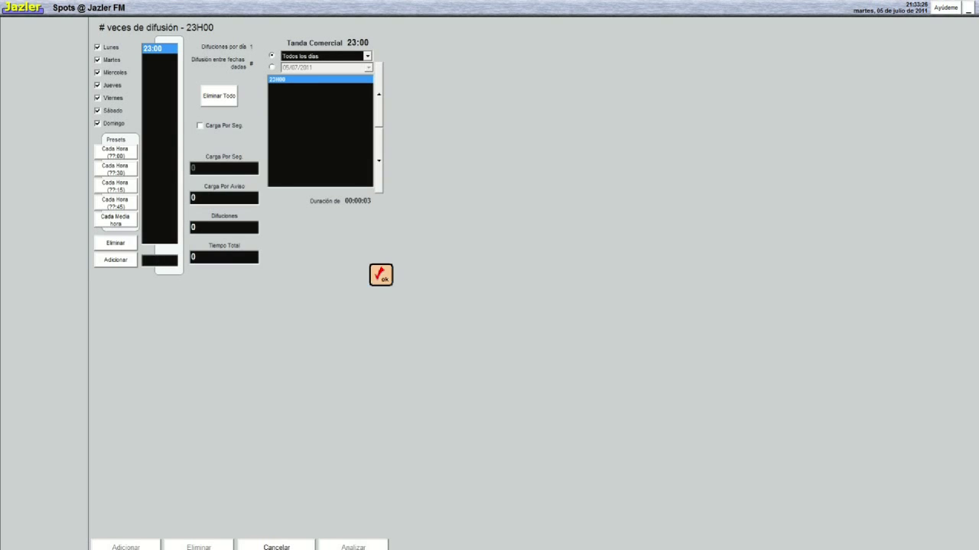
{"action": "key", "text": "Tab"}
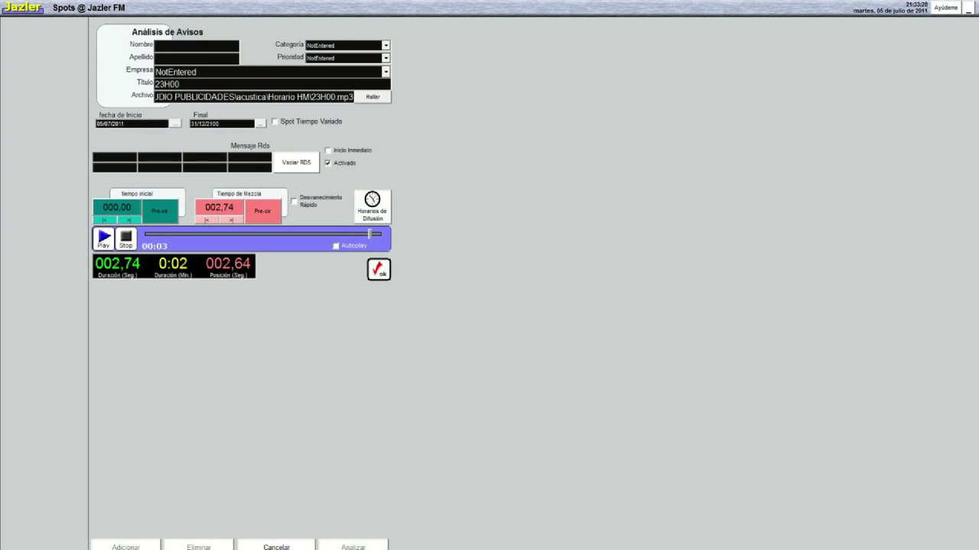
- Fill in the spot's Nombre as HORARIO and Apellido as 23H00, and choose Optimum as its company
{"action": "type", "text": "HORARIO"}
{"action": "key", "text": "Tab"}
{"action": "key", "text": "ctrl+v"}
{"action": "left_click", "coordinate": [386, 71]}
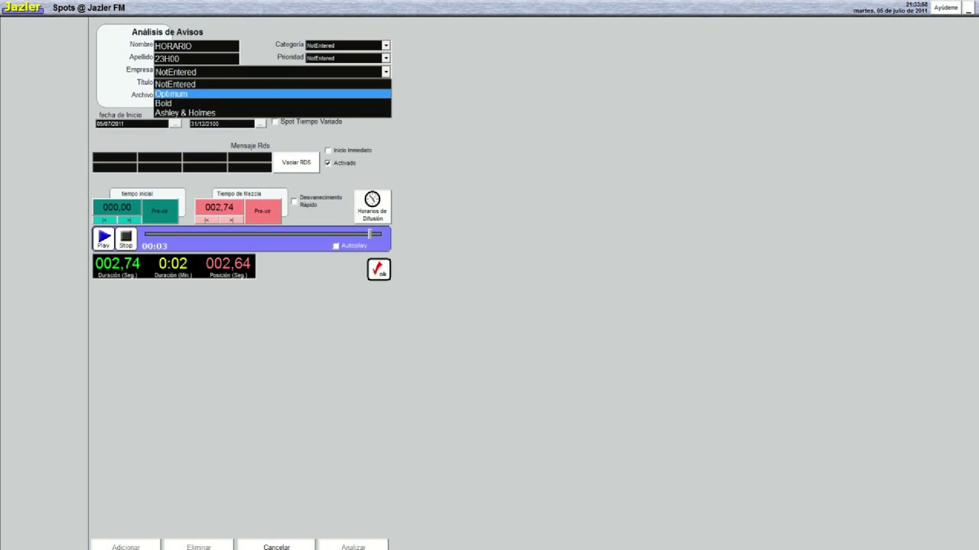
{"action": "left_click", "coordinate": [172, 94]}
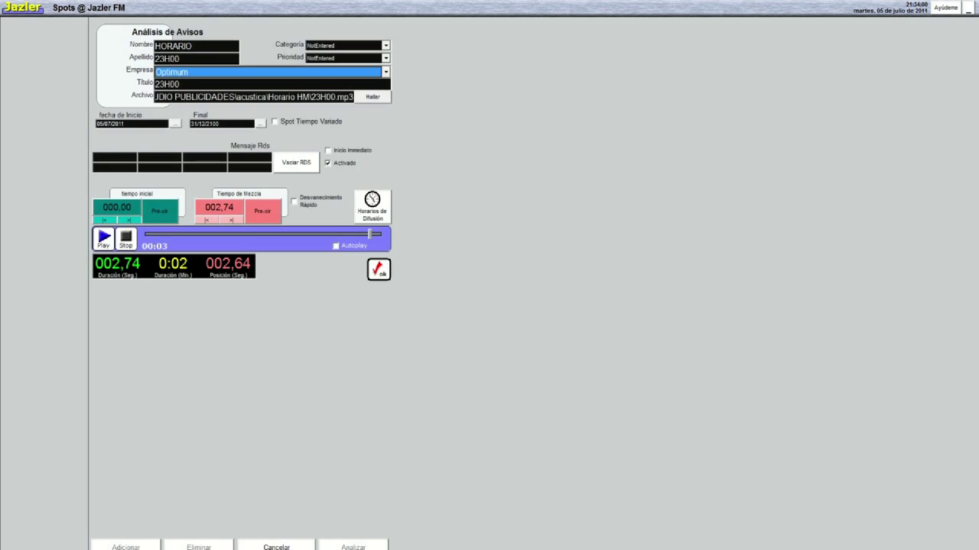
- Review the category and priority options for the spot, then discard the new entry and leave the spot database
{"action": "left_click", "coordinate": [386, 45]}
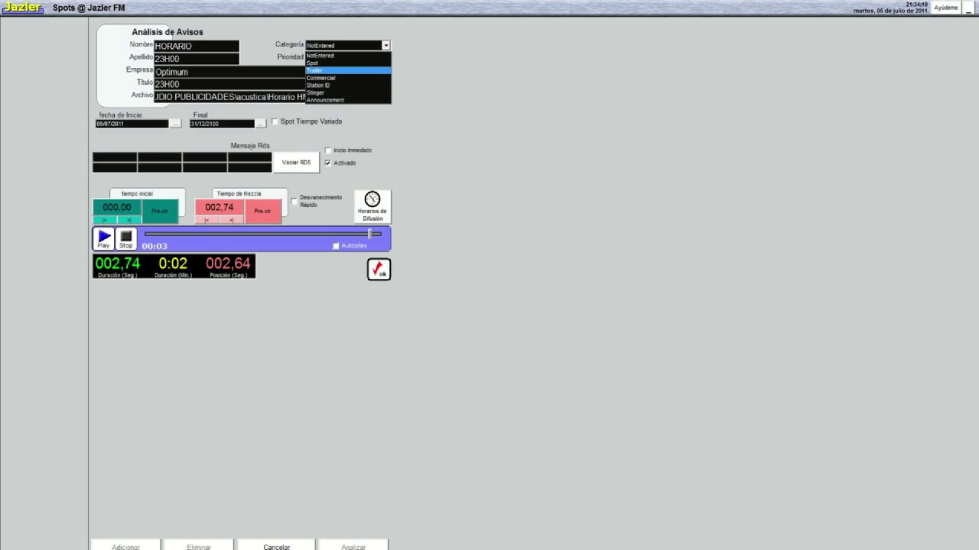
{"action": "left_click", "coordinate": [386, 46]}
{"action": "left_click", "coordinate": [386, 46]}
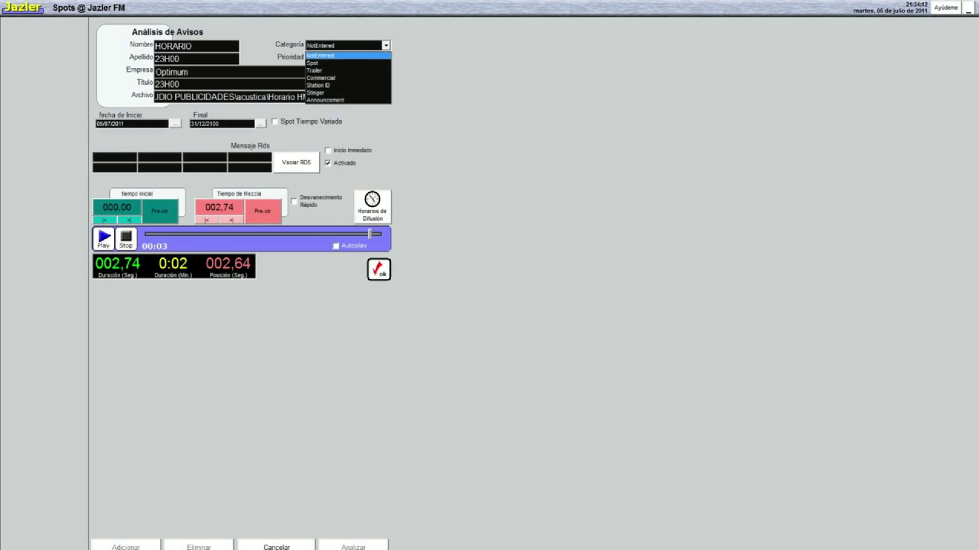
{"action": "left_click", "coordinate": [385, 45]}
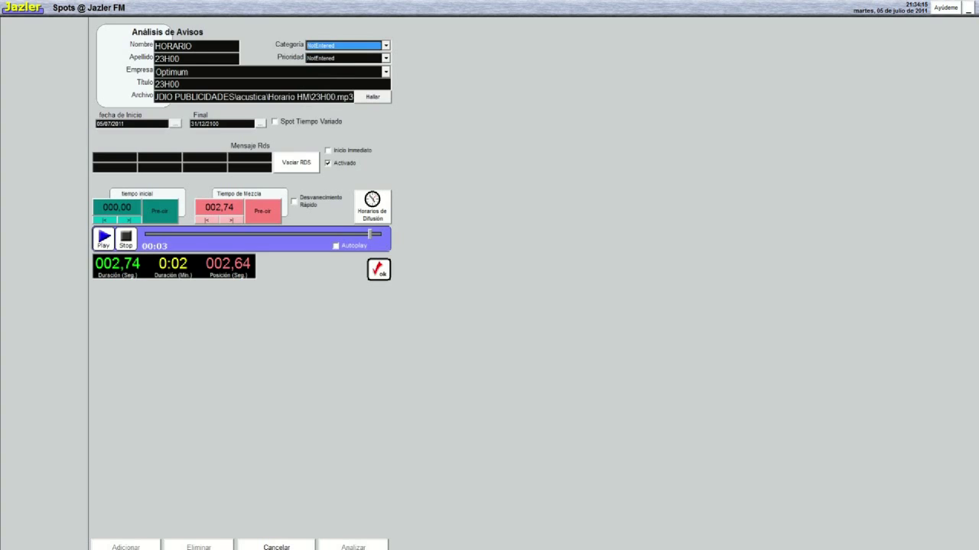
{"action": "left_click", "coordinate": [385, 58]}
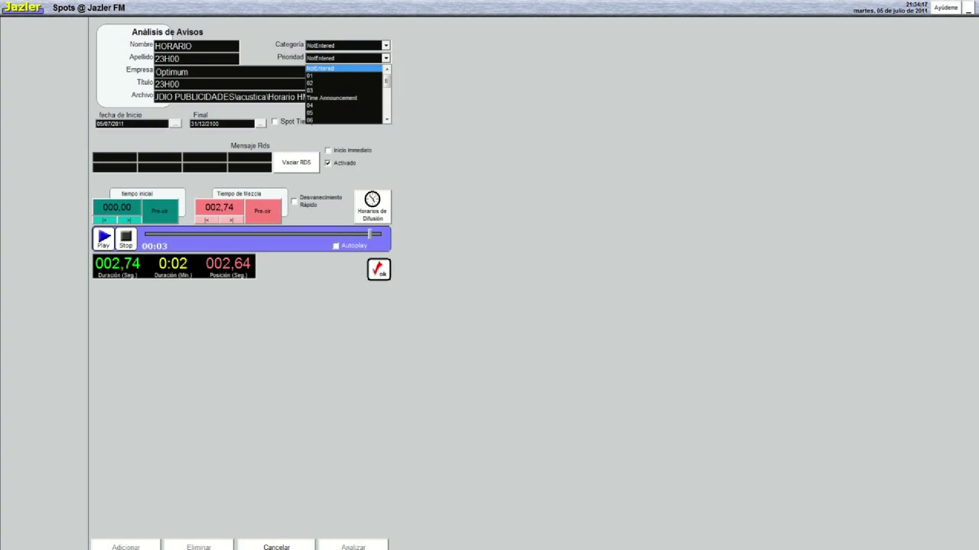
{"action": "key", "text": "Return"}
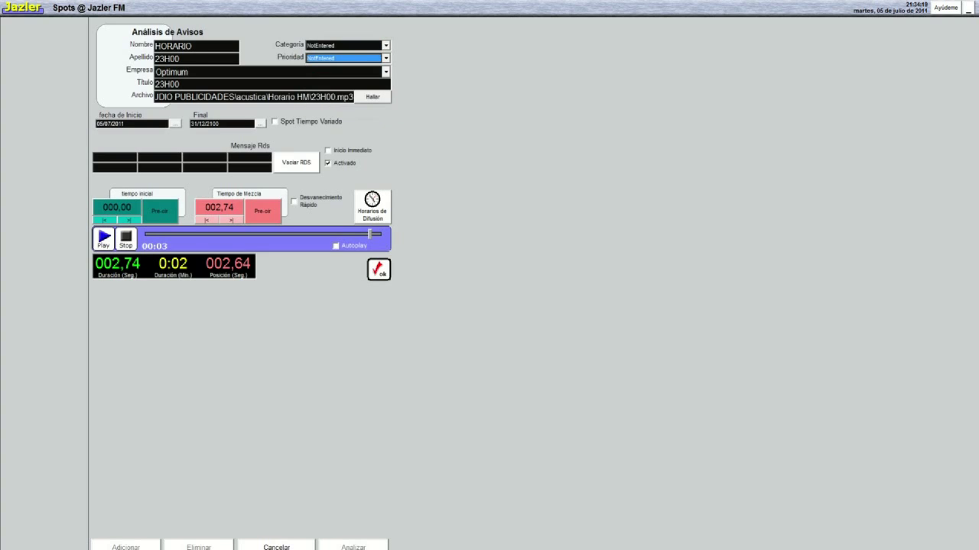
{"action": "left_click", "coordinate": [276, 547]}
{"action": "left_click", "coordinate": [45, 546]}
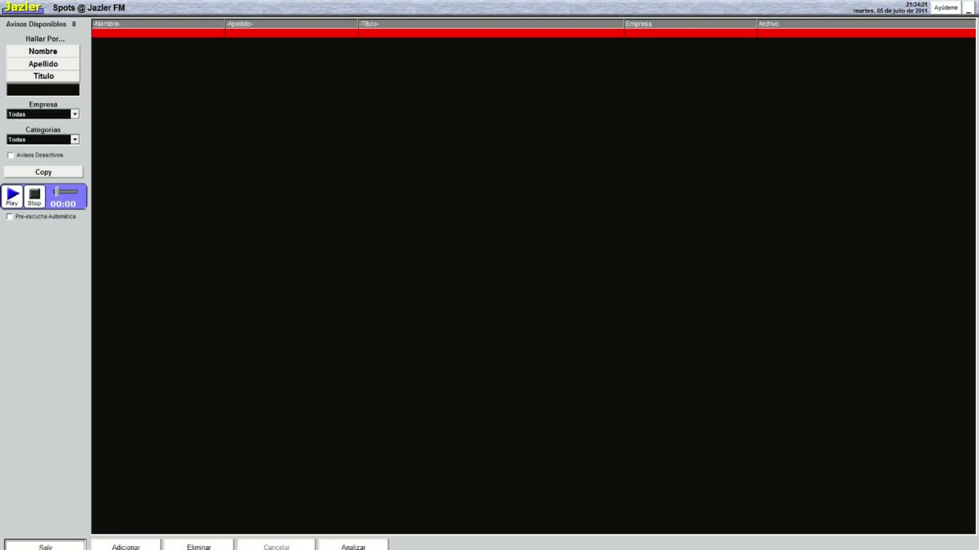
- Open the spot category editor and add a category named HORARIOS
{"action": "left_click", "coordinate": [619, 277]}
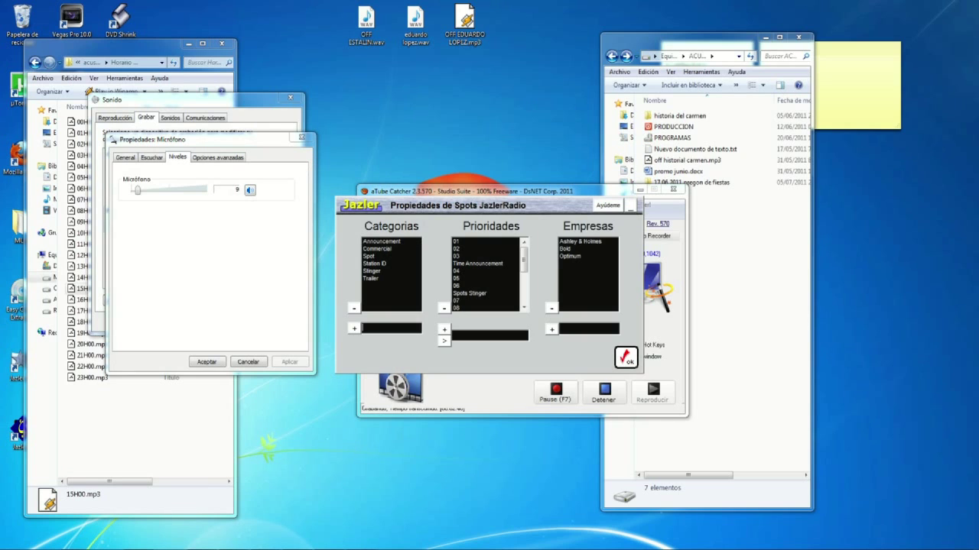
{"action": "type", "text": "HORARIOS"}
{"action": "key", "text": "Return"}
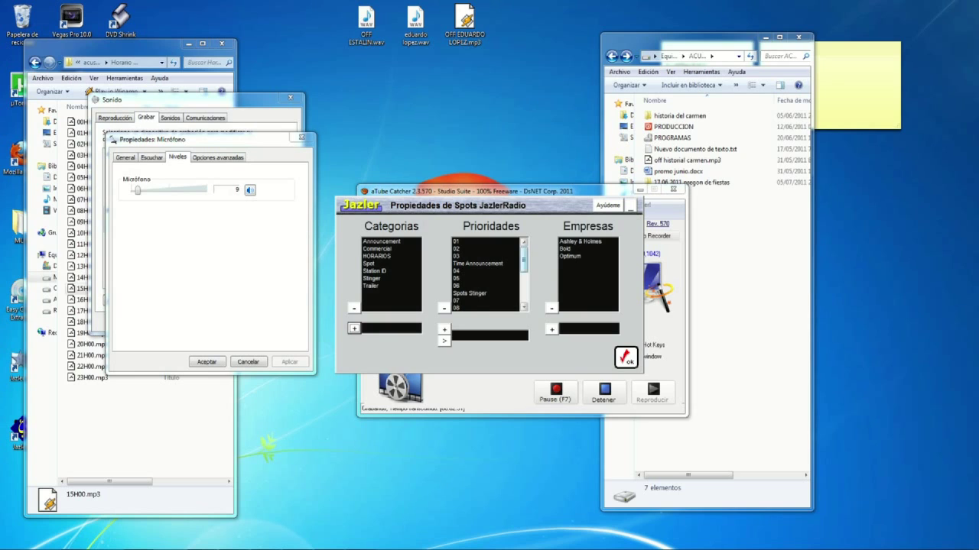
- Add a priority named HORA 1 and place it above 01 in the spot priorities
{"action": "left_click_drag", "start_coordinate": [523, 260], "coordinate": [523, 289]}
{"action": "scroll", "coordinate": [486, 275], "scroll_direction": "up", "scroll_amount": 3}
{"action": "left_click", "coordinate": [485, 242]}
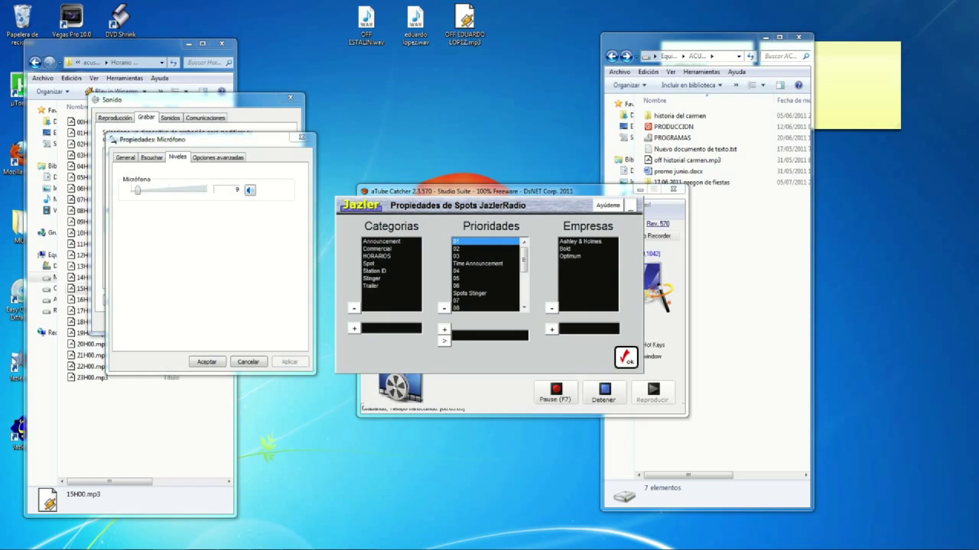
{"action": "type", "text": "HORA 1"}
{"action": "left_click", "coordinate": [444, 329]}
{"action": "left_click", "coordinate": [444, 342]}
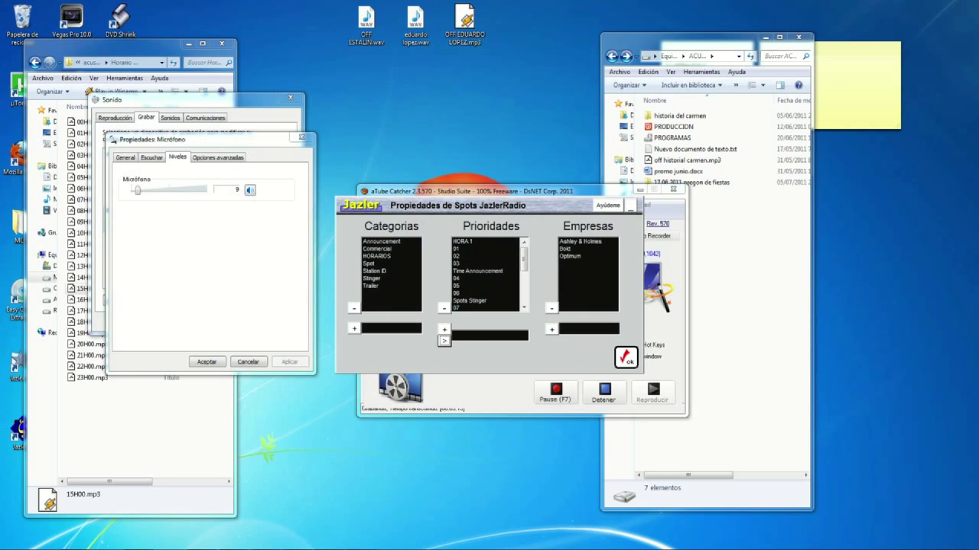
- Delete the Time Announcement priority from the spot priorities
{"action": "left_click", "coordinate": [464, 241]}
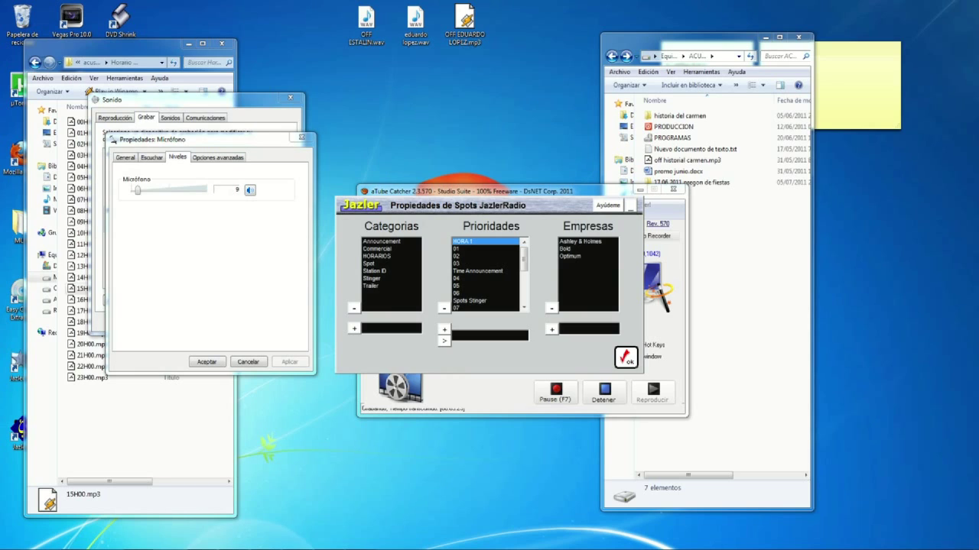
{"action": "left_click", "coordinate": [484, 249]}
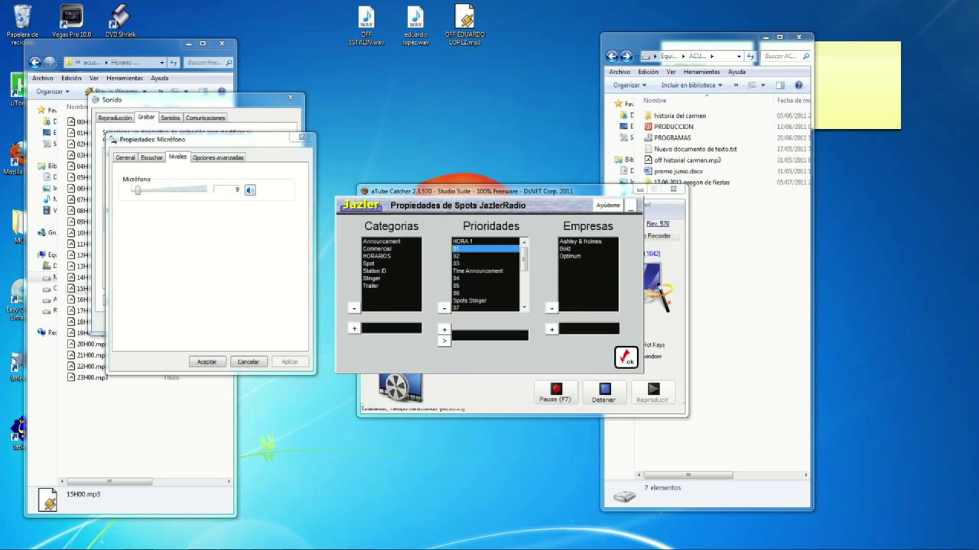
{"action": "left_click", "coordinate": [484, 242]}
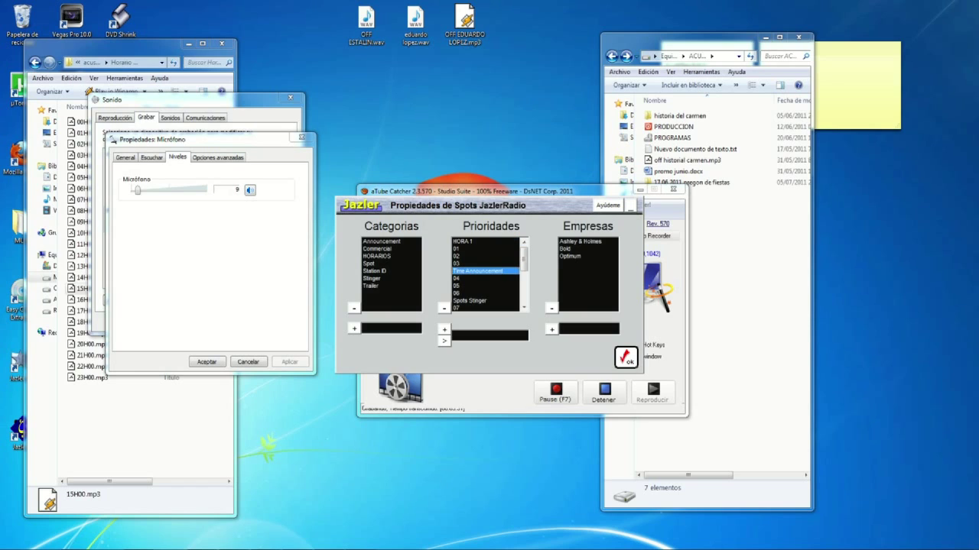
{"action": "left_click", "coordinate": [444, 308]}
- Add a company named HJBJ to the spot companies
{"action": "left_click", "coordinate": [483, 242]}
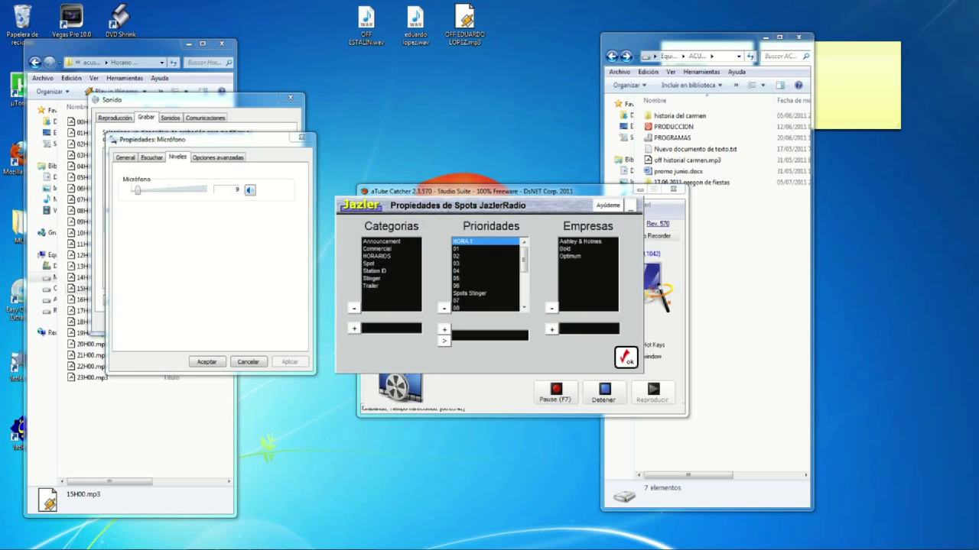
{"action": "type", "text": "HJBJ"}
{"action": "left_click", "coordinate": [552, 329]}
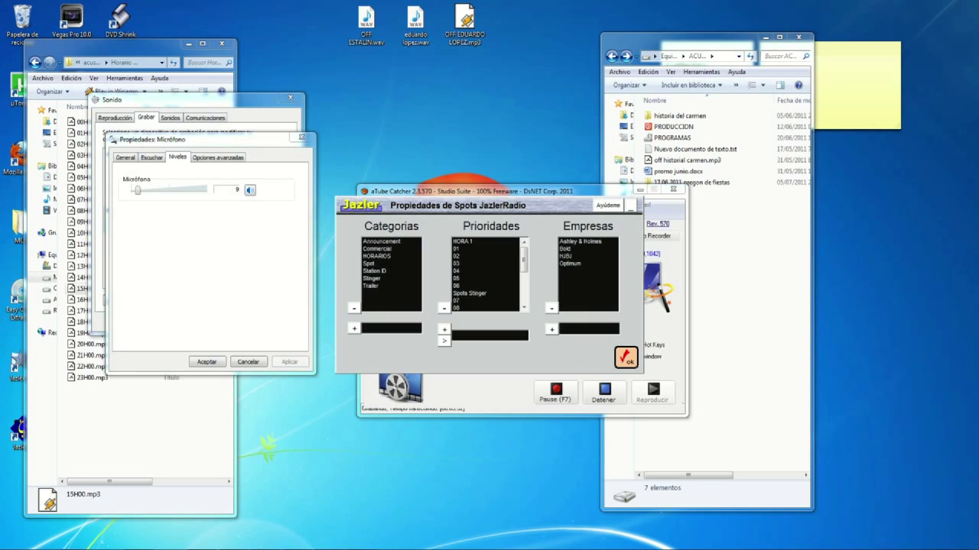
- Delete the Announcement, Spot, Station ID, Stinger and Trailer categories, keeping only Commercial and HORARIOS, and accept the spot properties
{"action": "left_click", "coordinate": [382, 264]}
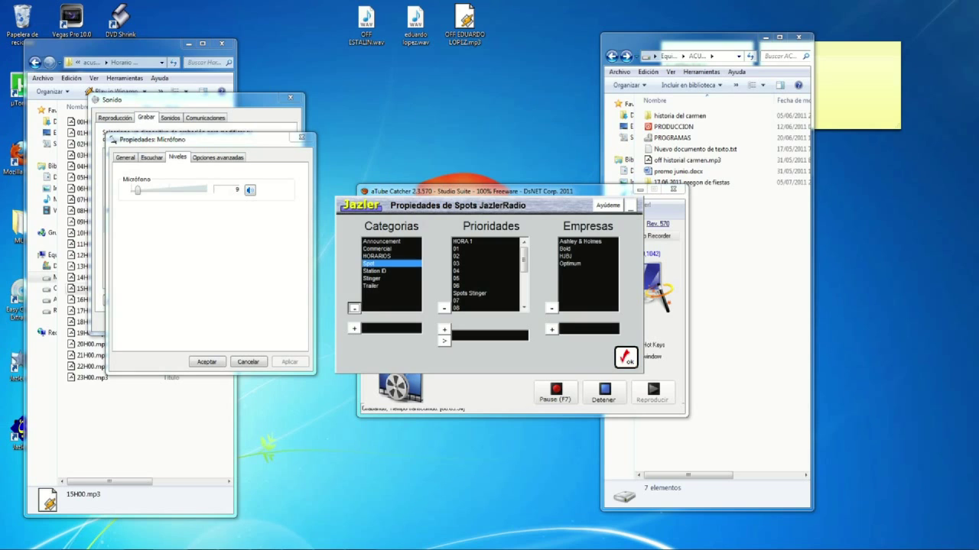
{"action": "left_click", "coordinate": [354, 308]}
{"action": "left_click", "coordinate": [383, 271]}
{"action": "left_click", "coordinate": [354, 308]}
{"action": "left_click", "coordinate": [382, 263]}
{"action": "left_click", "coordinate": [354, 308]}
{"action": "left_click", "coordinate": [382, 263]}
{"action": "left_click", "coordinate": [353, 308]}
{"action": "left_click", "coordinate": [381, 249]}
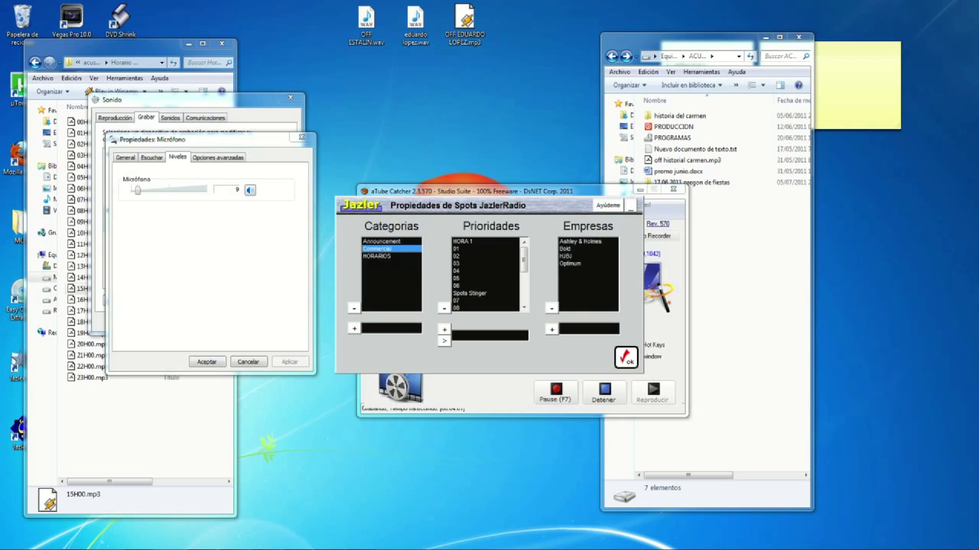
{"action": "left_click", "coordinate": [382, 242]}
{"action": "left_click", "coordinate": [353, 307]}
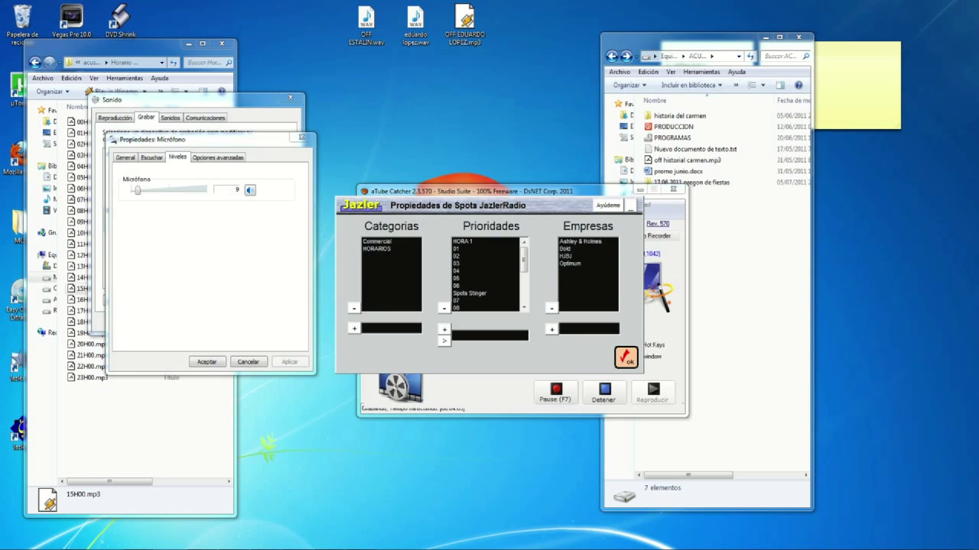
{"action": "left_click", "coordinate": [626, 357]}
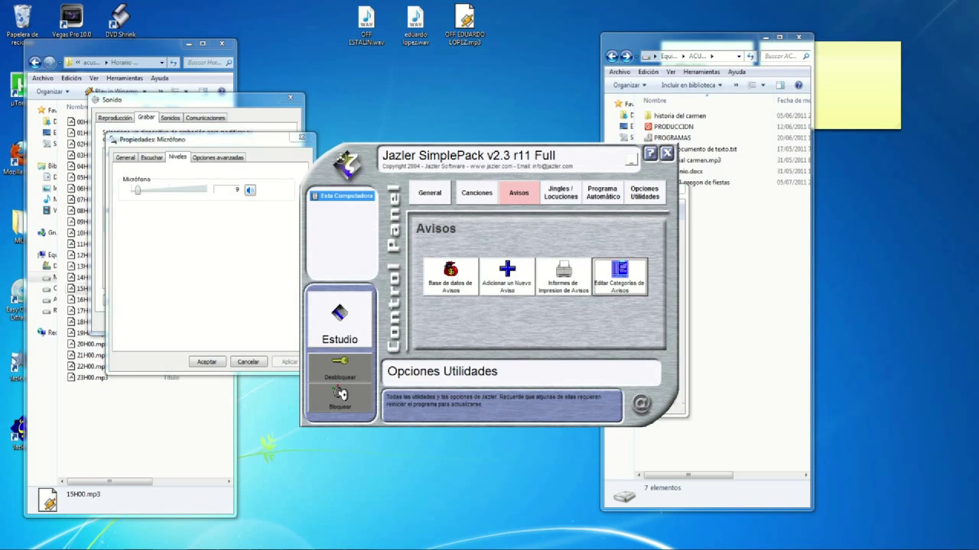
- Close and relaunch Jazler, then start a new spot entry
{"action": "left_click", "coordinate": [666, 153]}
{"action": "left_click", "coordinate": [542, 300]}
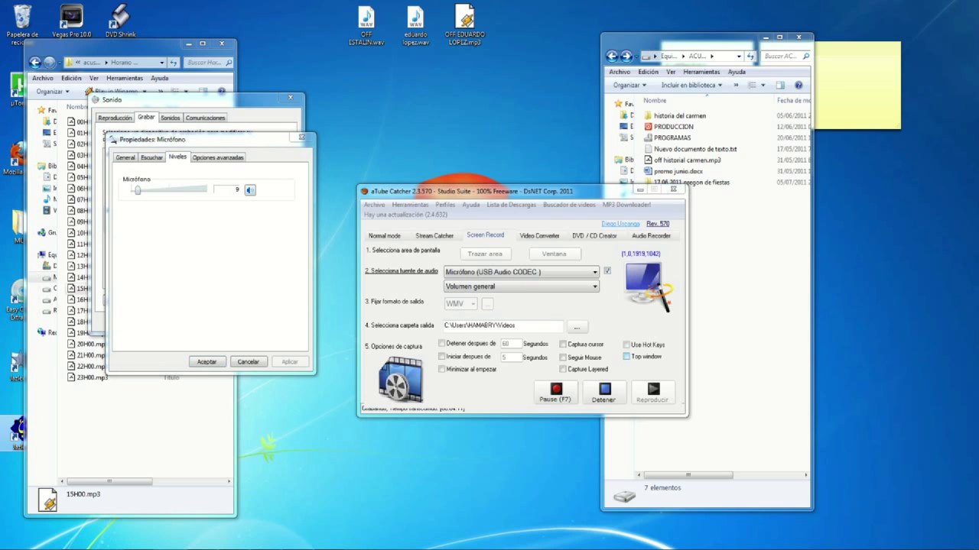
{"action": "double_click", "coordinate": [15, 432]}
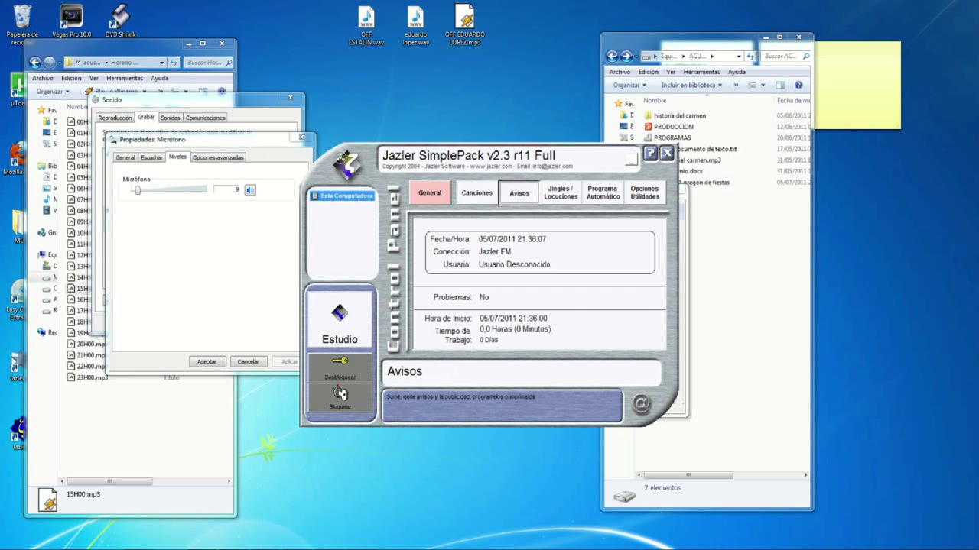
{"action": "left_click", "coordinate": [519, 192]}
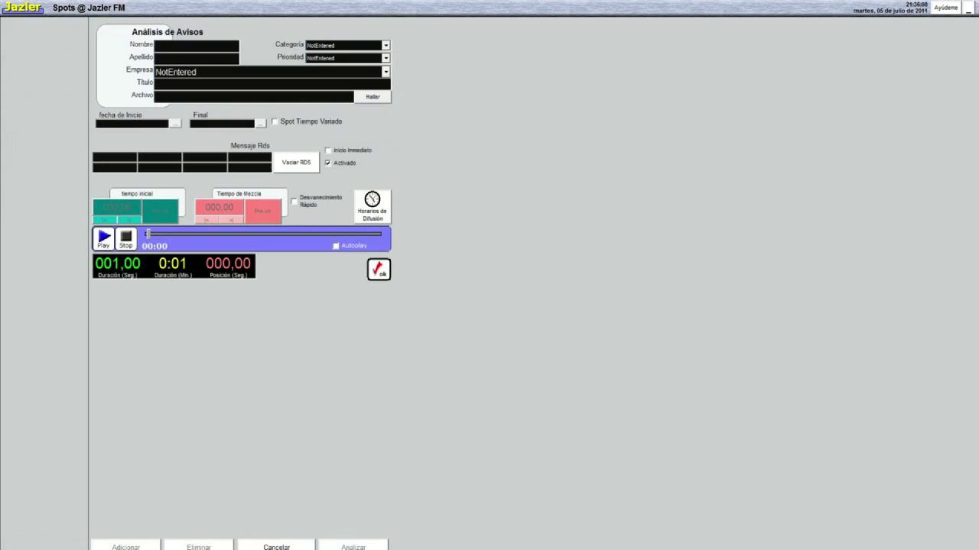
- Load 23H00.mp3 from the Horario HM folder as the spot's audio file, copying its file name
{"action": "left_click", "coordinate": [373, 97]}
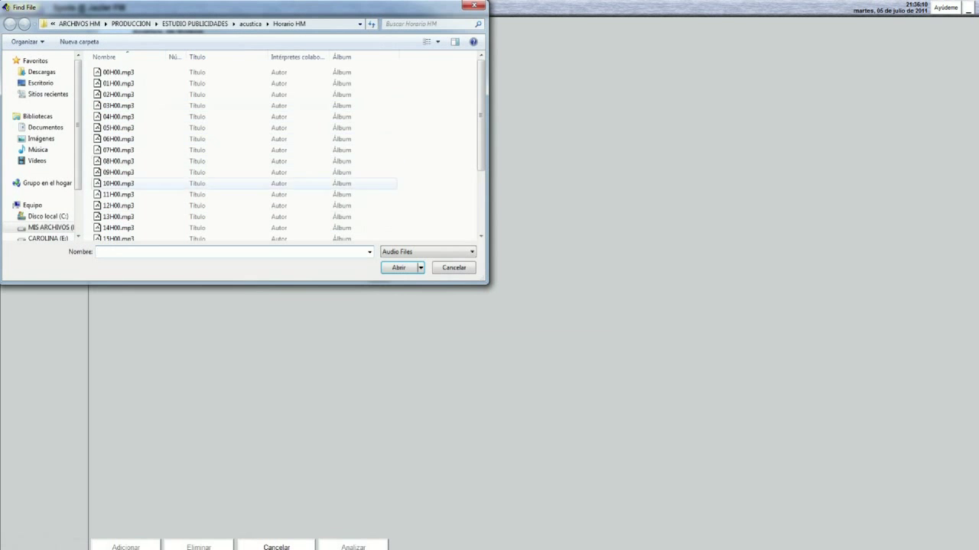
{"action": "left_click", "coordinate": [115, 233]}
{"action": "scroll", "coordinate": [112, 233], "scroll_direction": "down", "scroll_amount": 3}
{"action": "left_click", "coordinate": [112, 235]}
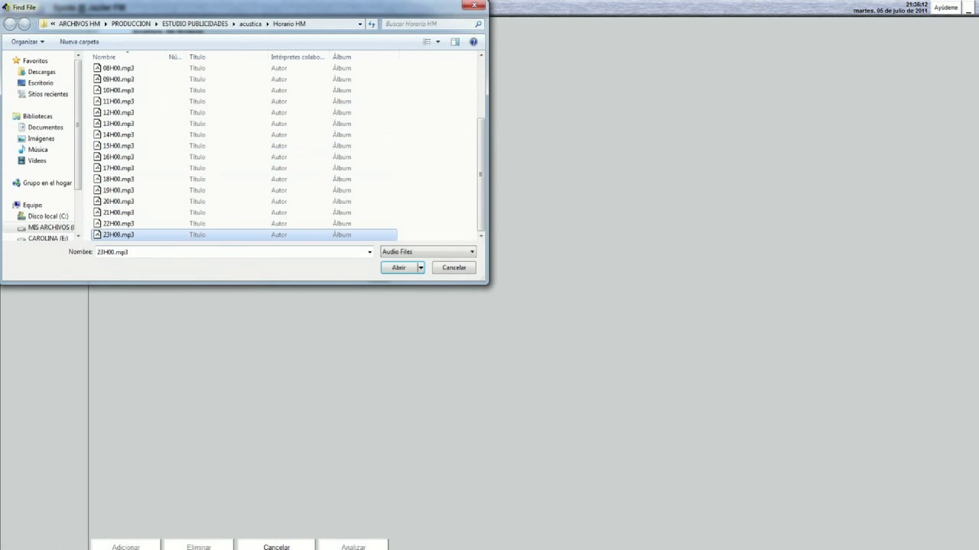
{"action": "left_click", "coordinate": [399, 267]}
{"action": "key", "text": "ctrl+c"}
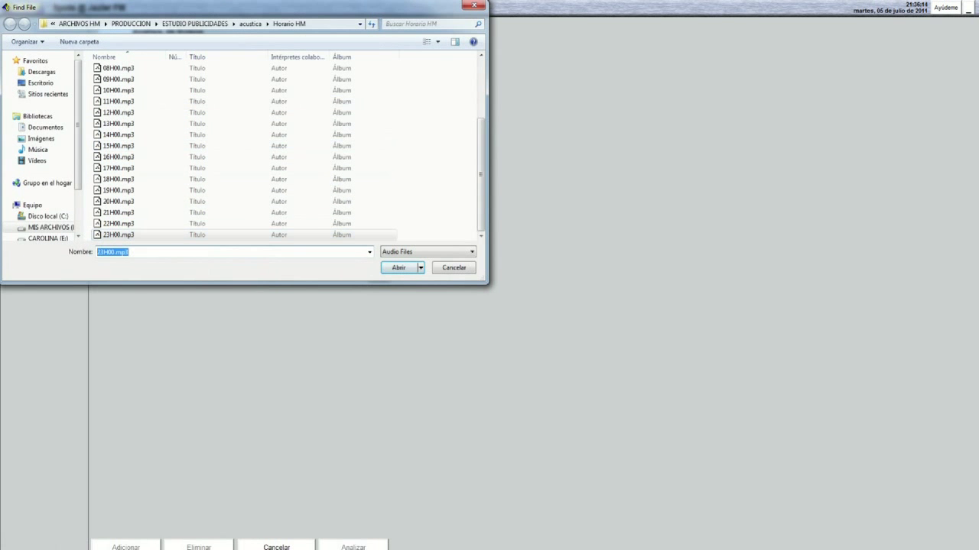
{"action": "key", "text": "Return"}
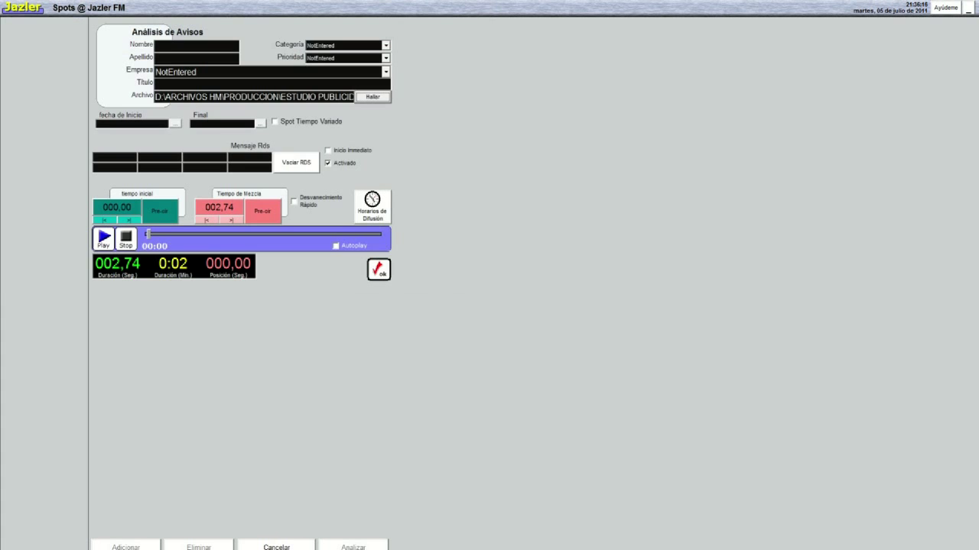
- Paste the file name as the spot's Título and remove the extension so it reads 23H00
{"action": "left_click", "coordinate": [222, 84]}
{"action": "key", "text": "ctrl+v"}
{"action": "key", "text": "BackSpace"}
{"action": "key", "text": "BackSpace"}
{"action": "key", "text": "BackSpace"}
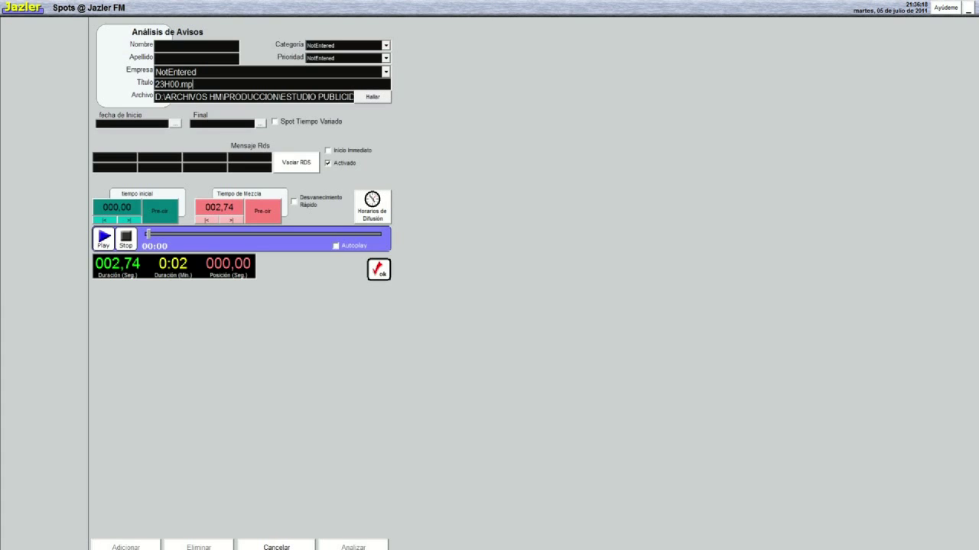
{"action": "key", "text": "BackSpace"}
- Fill in the spot's Nombre as HORARIO and Apellido as HORA
{"action": "left_click", "coordinate": [197, 46]}
{"action": "type", "text": "HORRAR"}
{"action": "key", "text": "BackSpace"}
{"action": "key", "text": "BackSpace"}
{"action": "key", "text": "BackSpace"}
{"action": "type", "text": "ARIO"}
{"action": "type", "text": "HORA"}
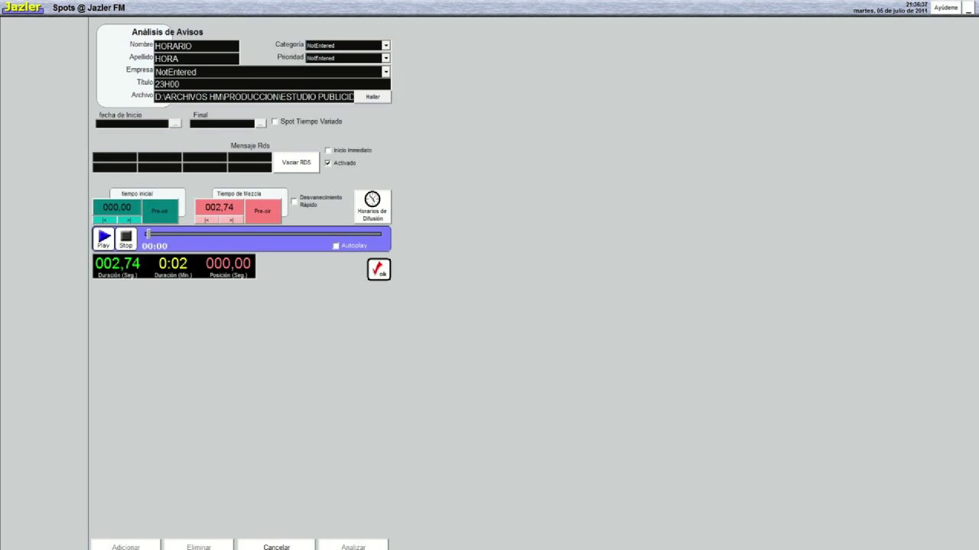
- Assign the spot to the company HJBJ and the category HORARIOS
{"action": "left_click", "coordinate": [386, 72]}
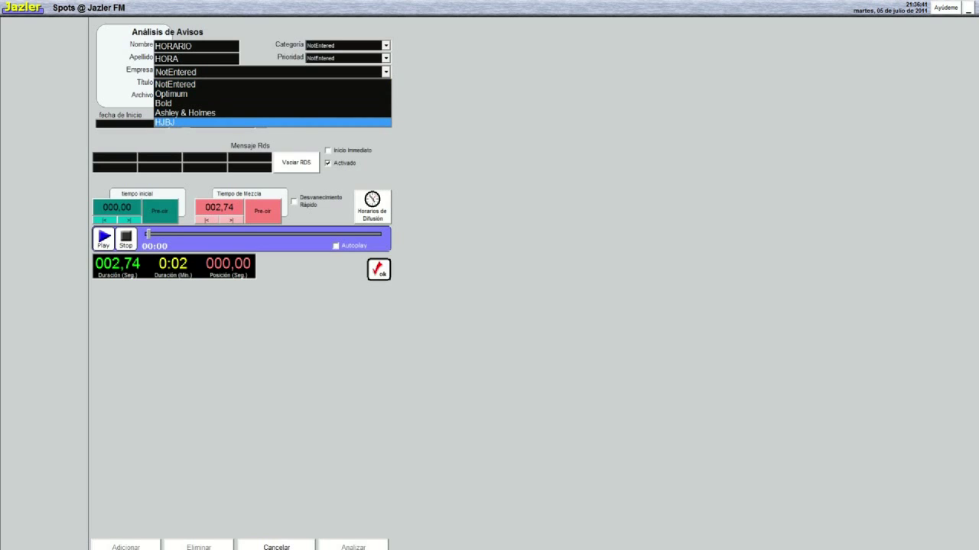
{"action": "key", "text": "Return"}
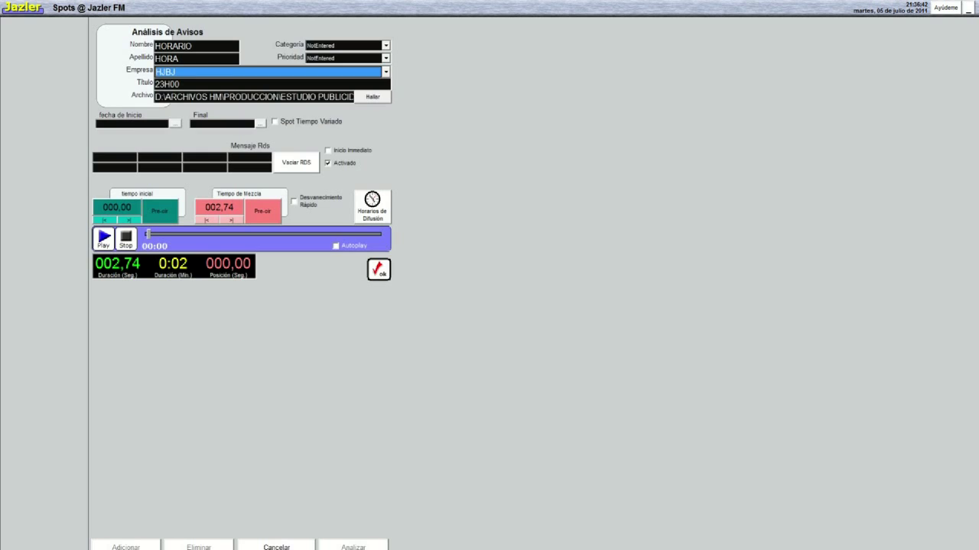
{"action": "key", "text": "Tab"}
{"action": "key", "text": "alt+Down"}
{"action": "key", "text": "Down"}
{"action": "key", "text": "Down"}
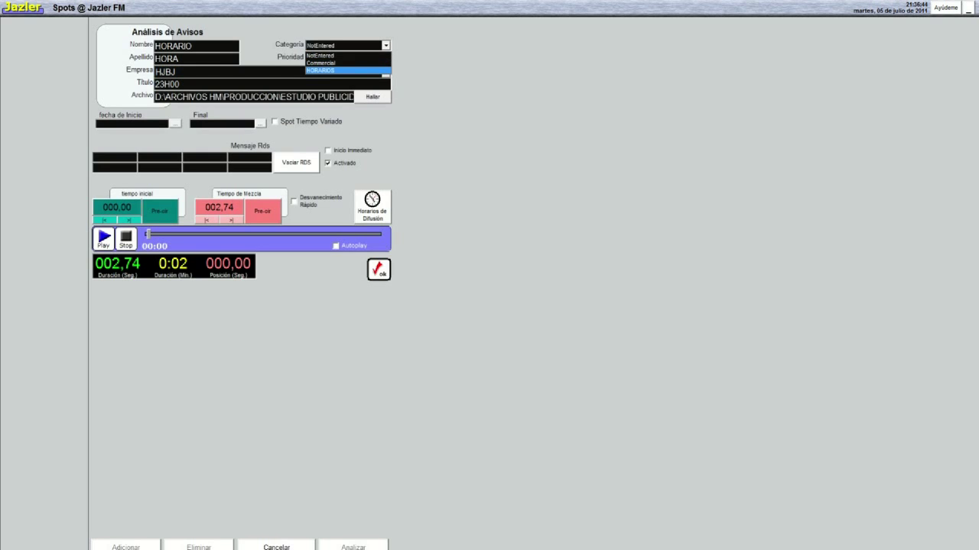
{"action": "key", "text": "Return"}
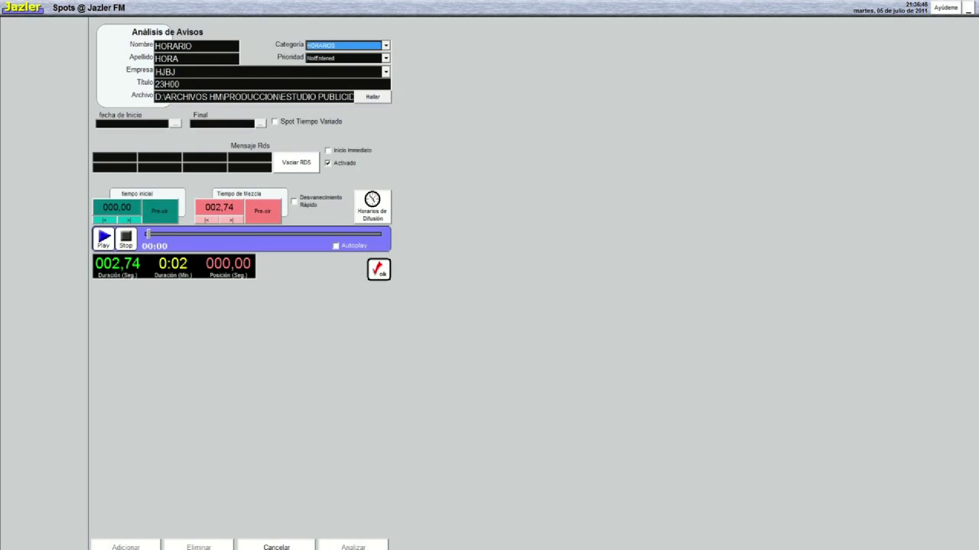
- Set the spot's priority to HORA 1, checking the other available priorities
{"action": "key", "text": "Tab"}
{"action": "key", "text": "alt+Down"}
{"action": "key", "text": "Down"}
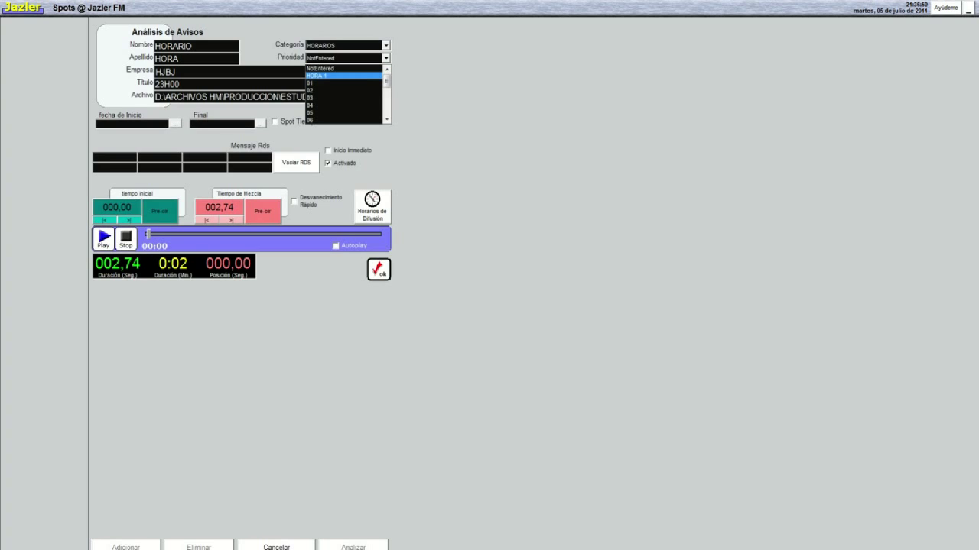
{"action": "key", "text": "Return"}
{"action": "key", "text": "alt+Down"}
{"action": "key", "text": "Down"}
{"action": "key", "text": "Down"}
{"action": "key", "text": "Down"}
{"action": "key", "text": "Down"}
{"action": "key", "text": "Down"}
{"action": "key", "text": "Down"}
{"action": "key", "text": "Up"}
{"action": "key", "text": "Up"}
{"action": "key", "text": "Up"}
{"action": "key", "text": "Up"}
{"action": "key", "text": "Up"}
{"action": "key", "text": "Up"}
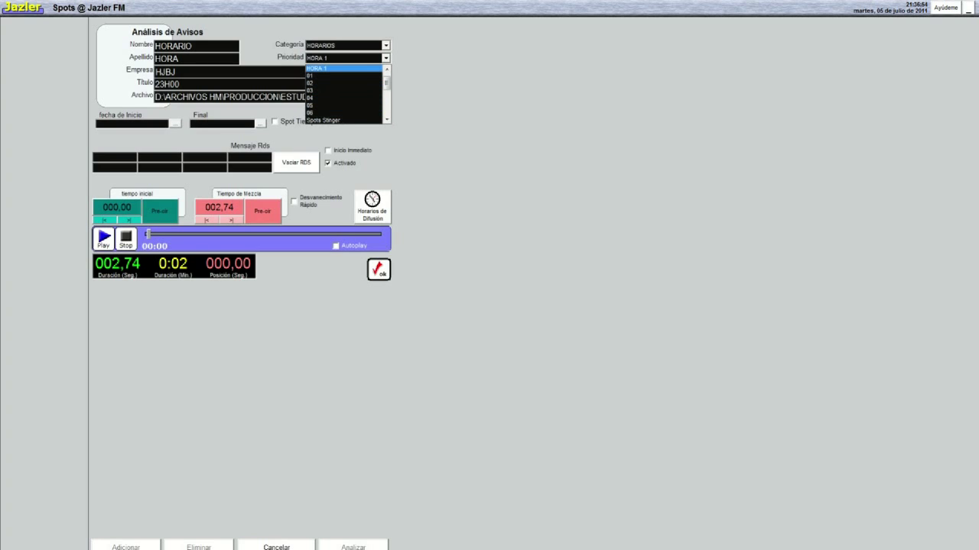
{"action": "key", "text": "Return"}
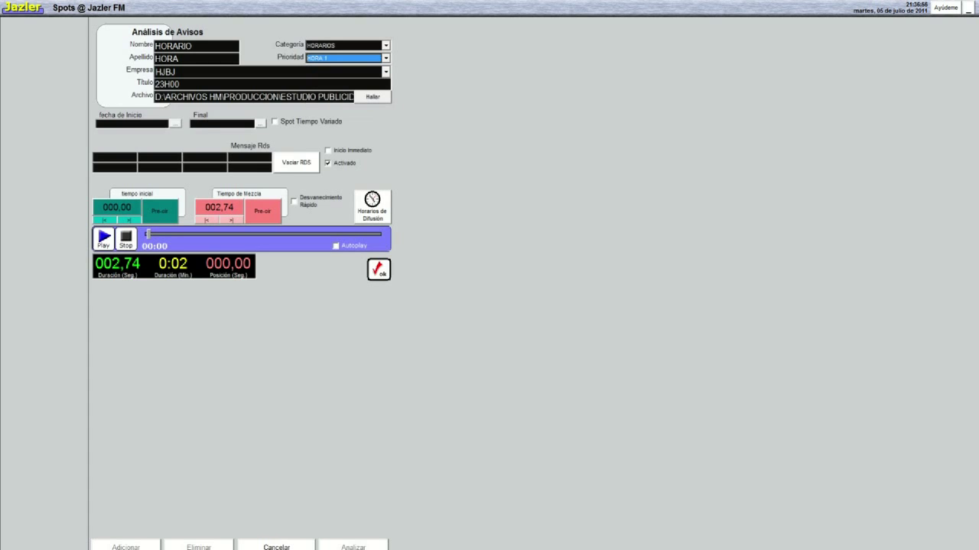
- Set the spot's start date to today, 05/07/2011, and its end date to never (31/12/2100)
{"action": "left_click", "coordinate": [176, 123]}
{"action": "left_click", "coordinate": [248, 91]}
{"action": "left_click", "coordinate": [250, 162]}
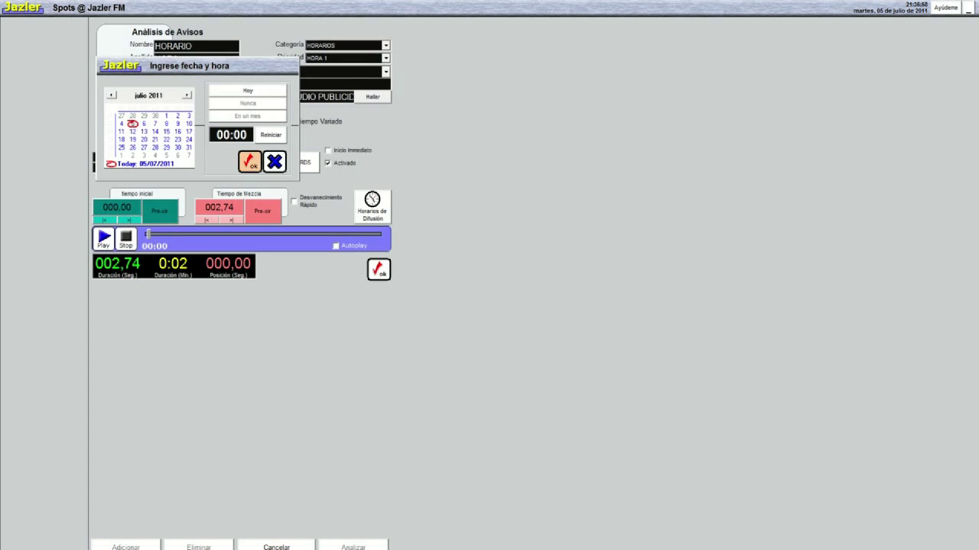
{"action": "left_click", "coordinate": [256, 123]}
{"action": "left_click", "coordinate": [321, 103]}
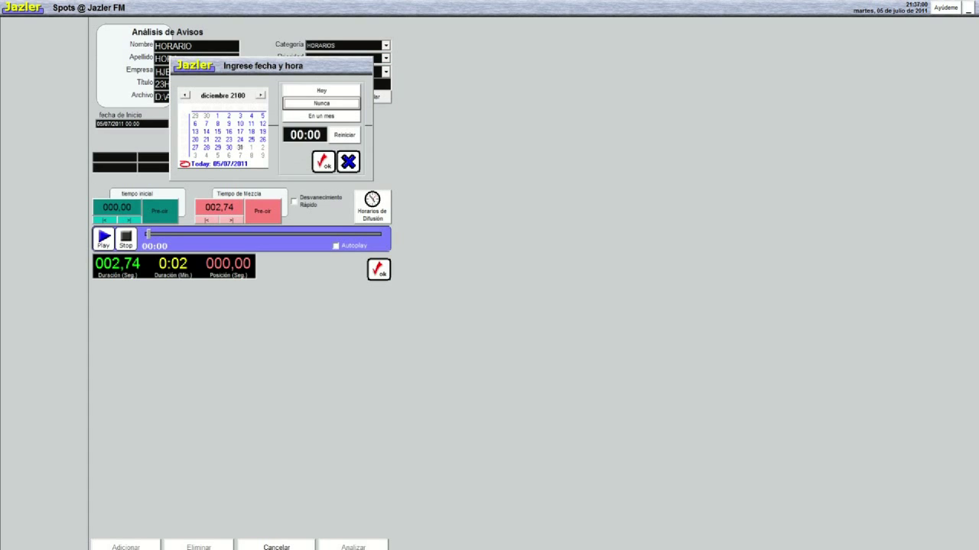
{"action": "left_click", "coordinate": [324, 162]}
- Schedule the spot for broadcast at 23:00 on every day of the week
{"action": "left_click", "coordinate": [372, 207]}
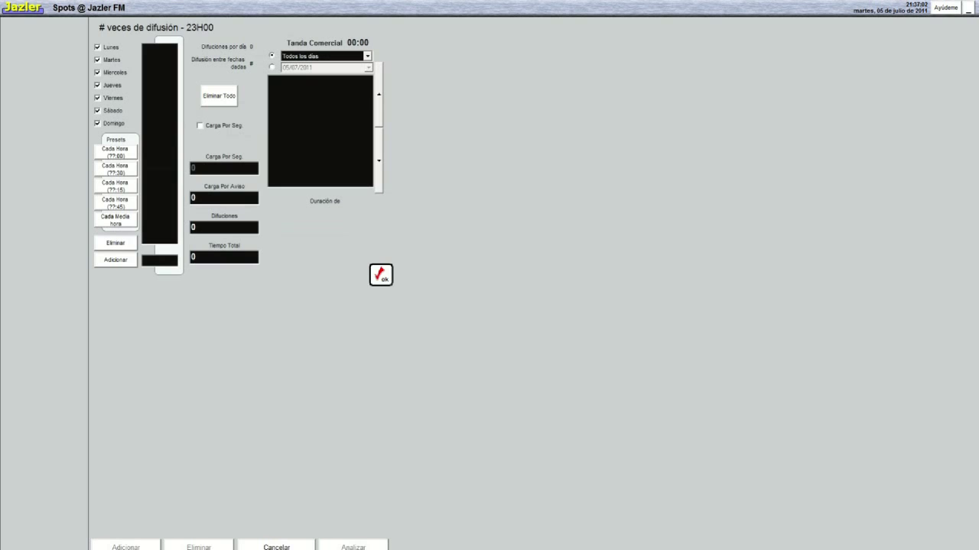
{"action": "type", "text": "23:00"}
{"action": "key", "text": "Return"}
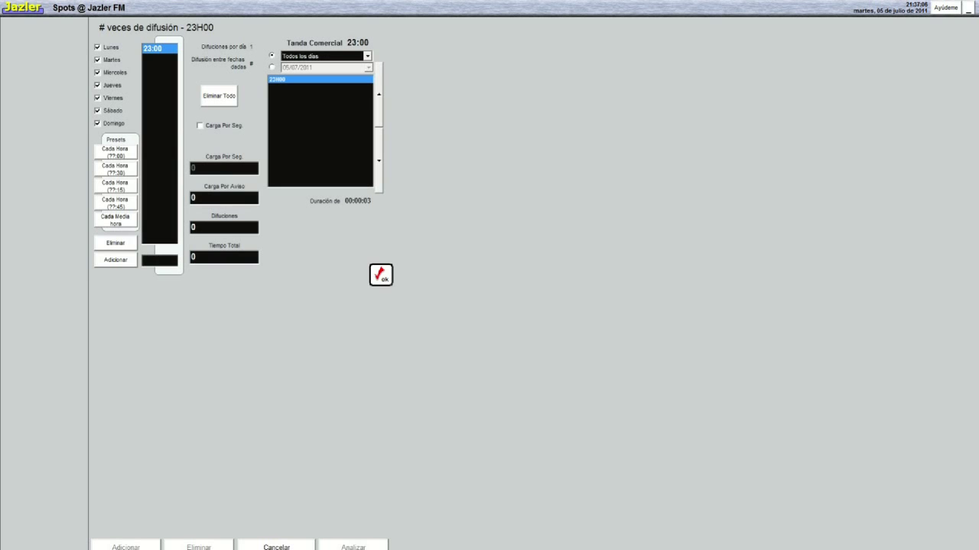
{"action": "left_click", "coordinate": [381, 275]}
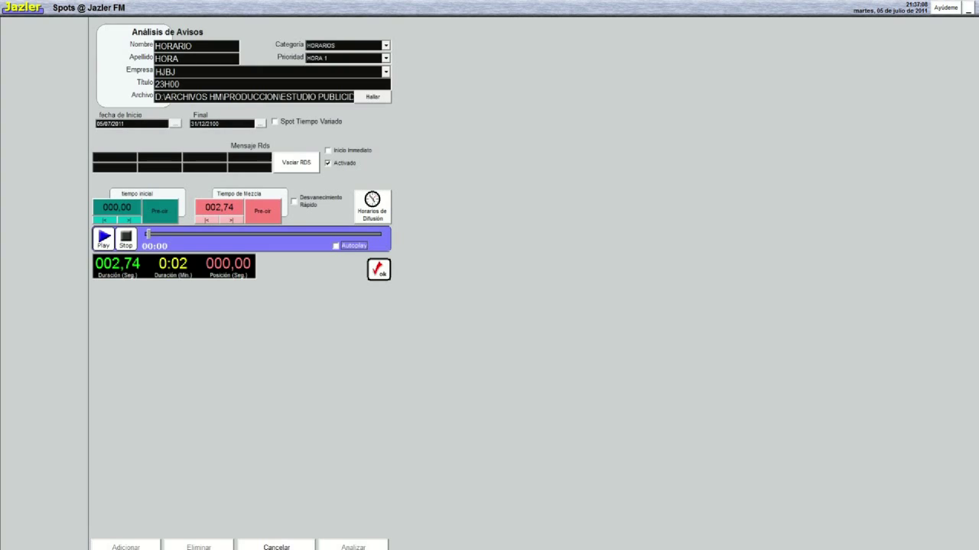
- Pre-listen to the 23H00 spot from its initial time and save the entry
{"action": "left_click", "coordinate": [160, 211]}
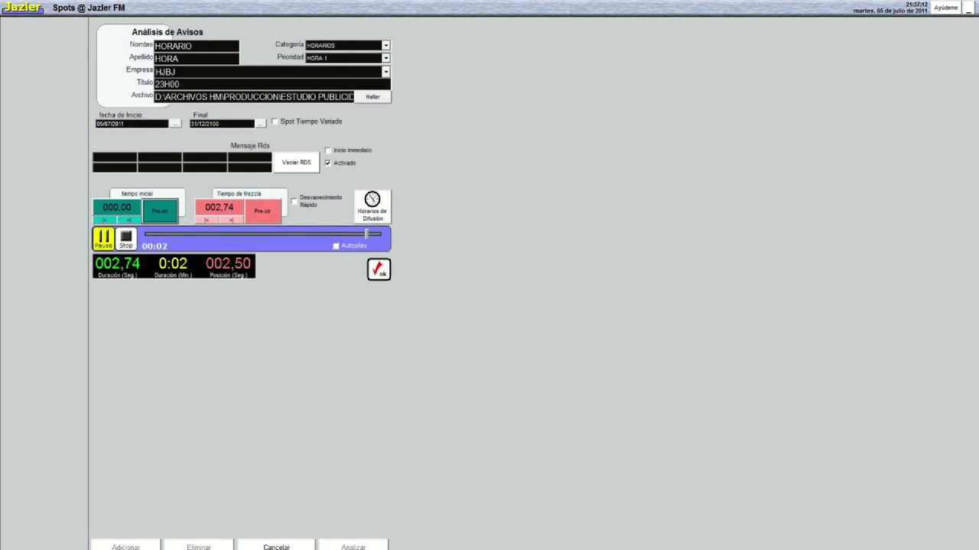
{"action": "key", "text": "Return"}
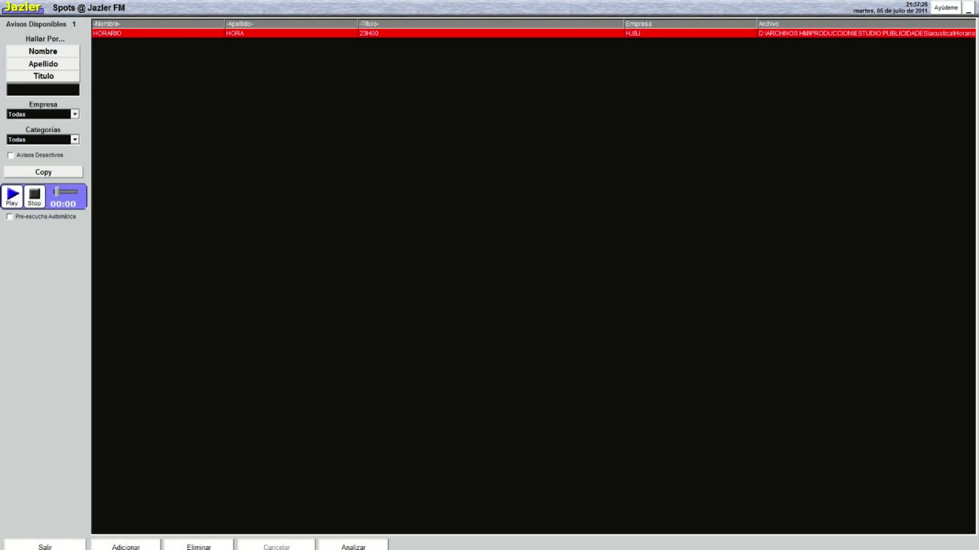
- Leave the spot database and enter the broadcasting studio
{"action": "left_click", "coordinate": [45, 547]}
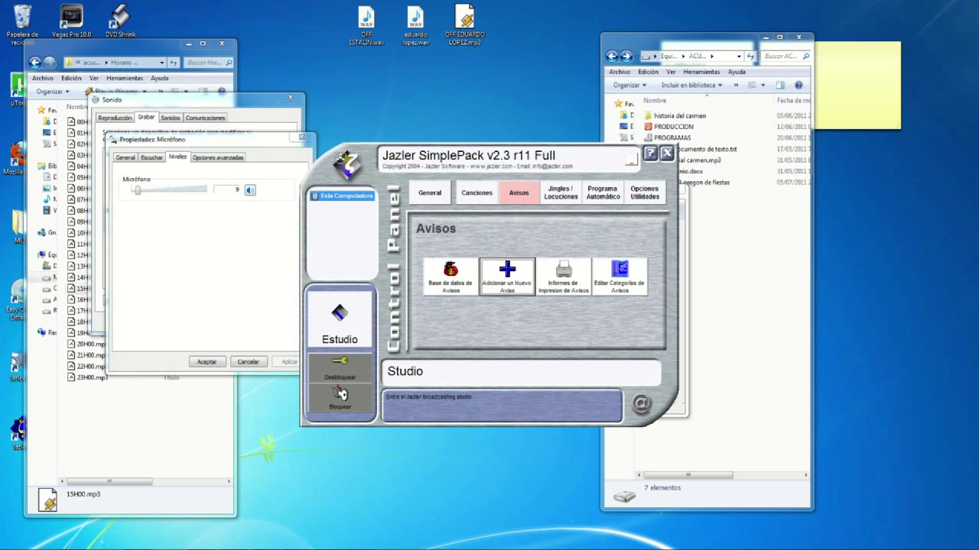
{"action": "left_click", "coordinate": [339, 321]}
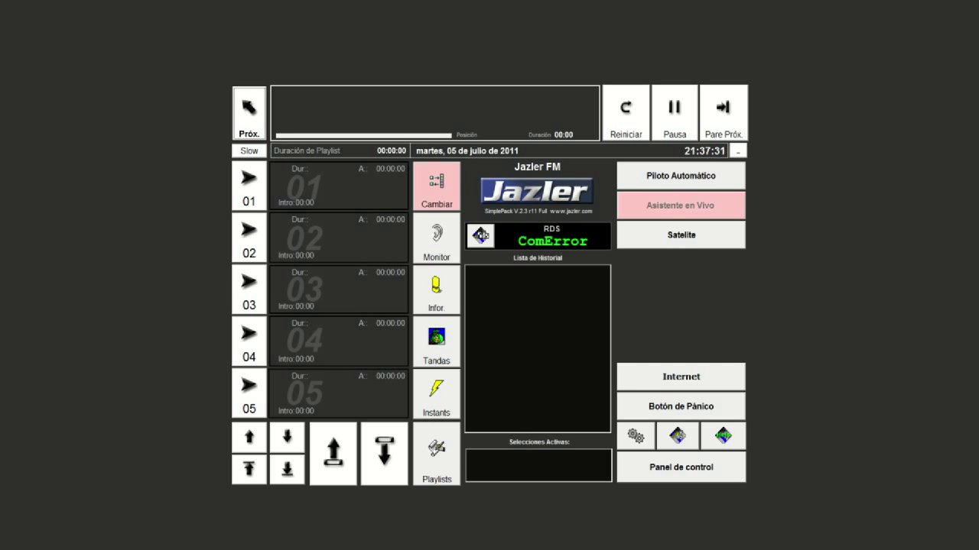